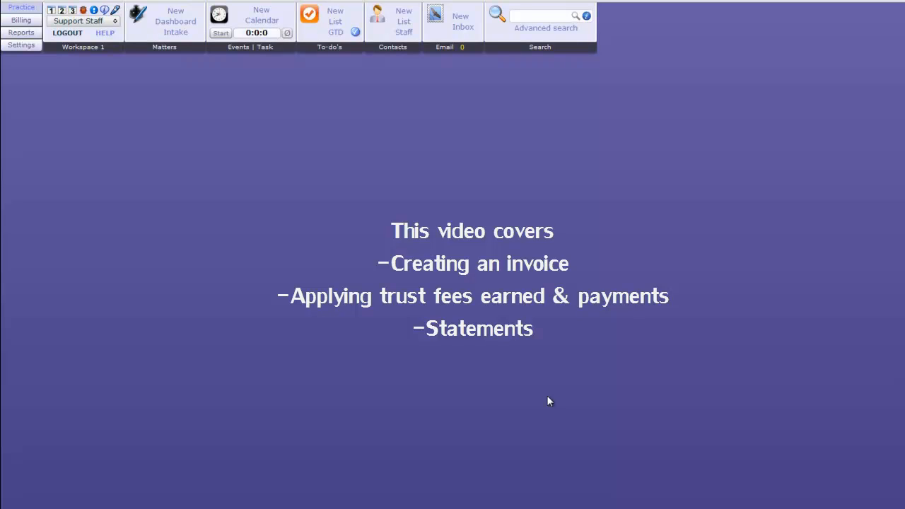
# Open the matter dashboard and examine the Trust, Unbilled and Due balances in the Invoice Matter's summary.
pyautogui.click(156, 28)
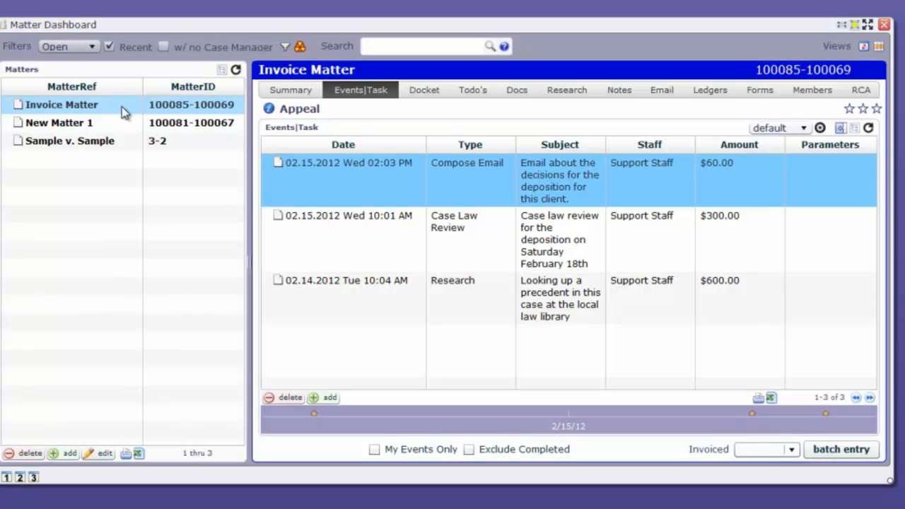
pyautogui.click(307, 94)
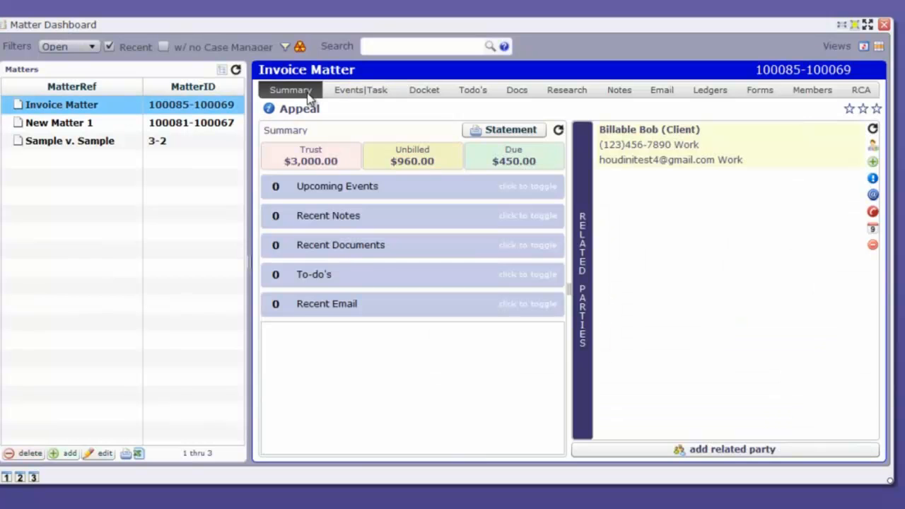
pyautogui.moveTo(329, 157)
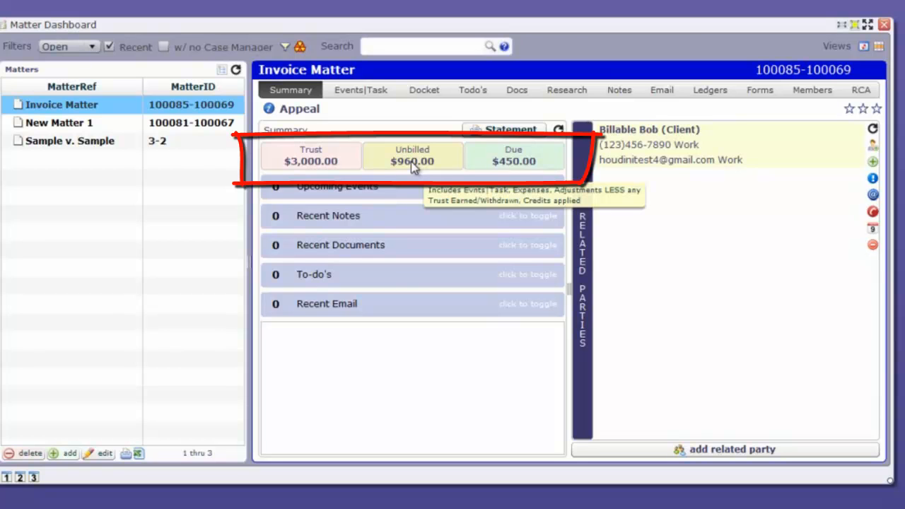
pyautogui.moveTo(546, 169)
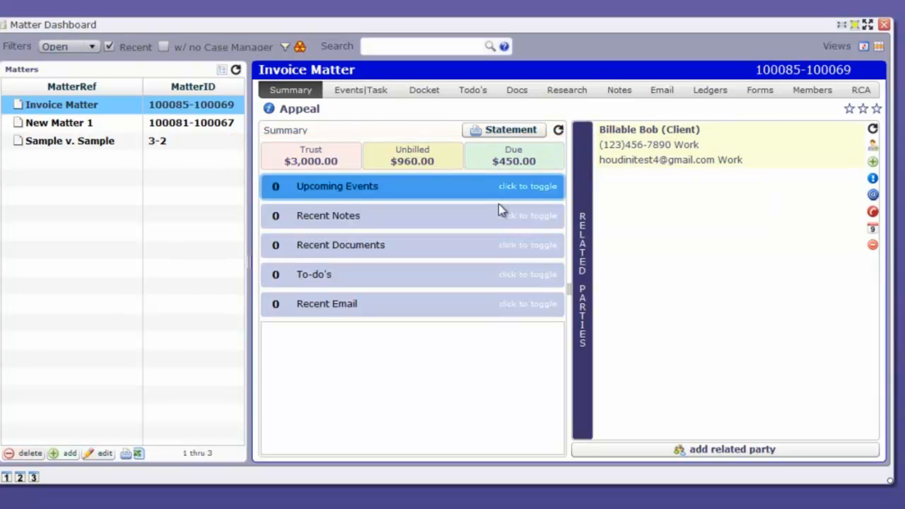
# Start a new deposit in the Invoice Matter's ledger with type Trust Account, matter Invoice Matter and deposit type TrustDeposit.
pyautogui.click(710, 91)
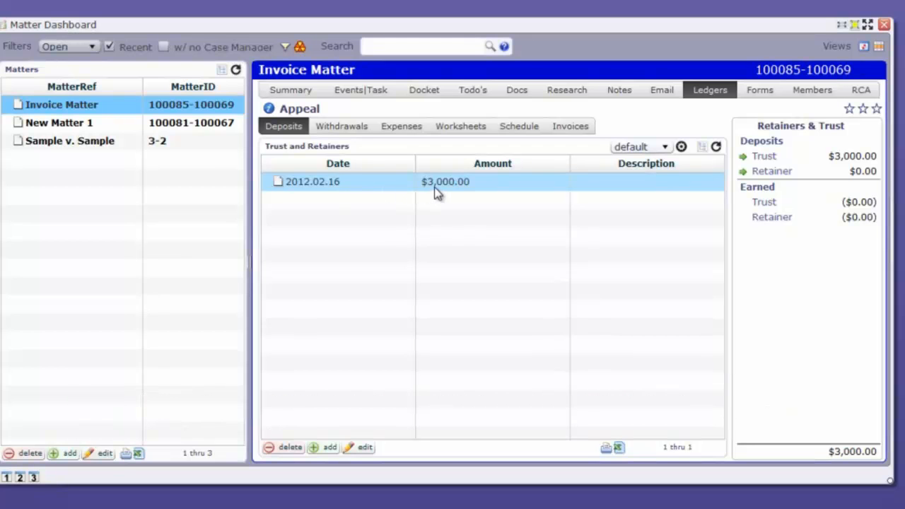
pyautogui.click(330, 447)
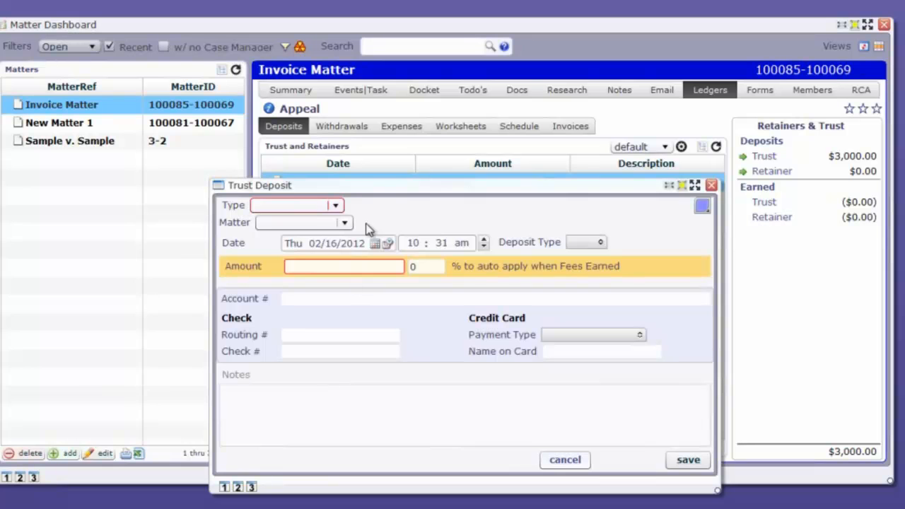
pyautogui.click(333, 207)
pyautogui.click(335, 207)
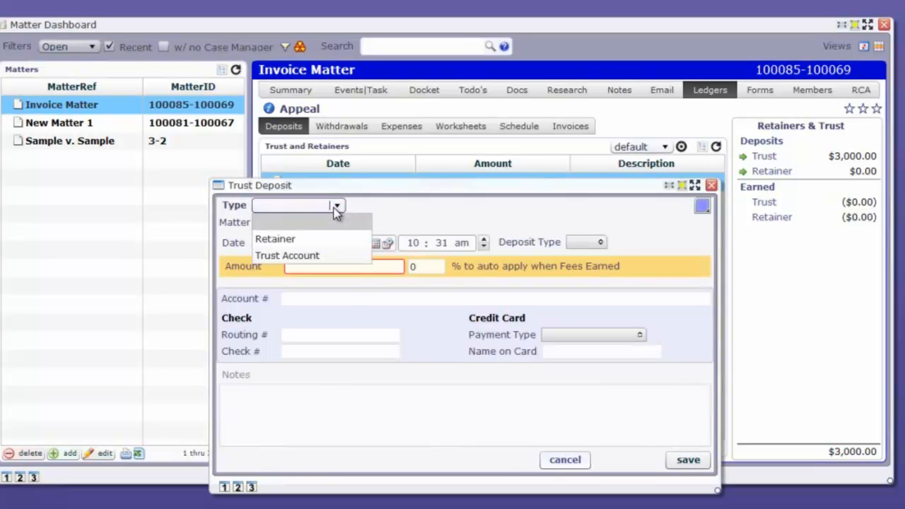
pyautogui.click(329, 249)
pyautogui.click(315, 222)
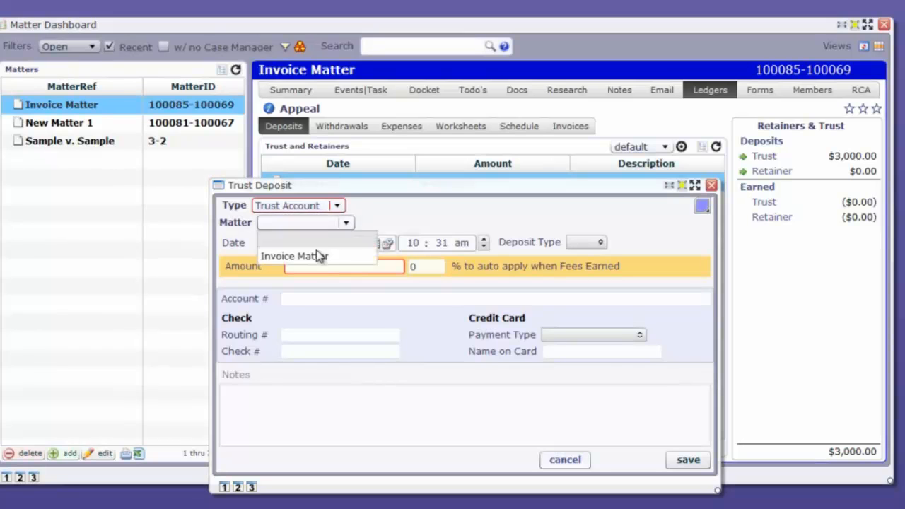
pyautogui.click(316, 256)
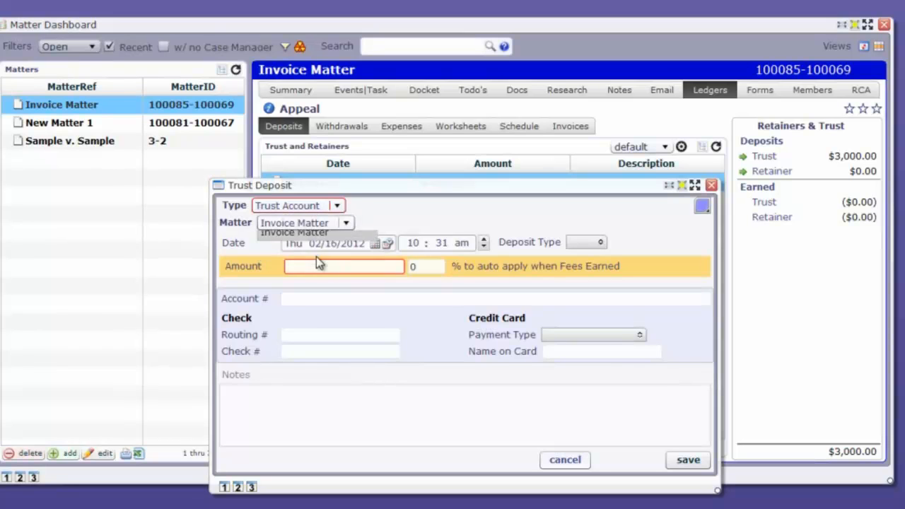
pyautogui.click(601, 243)
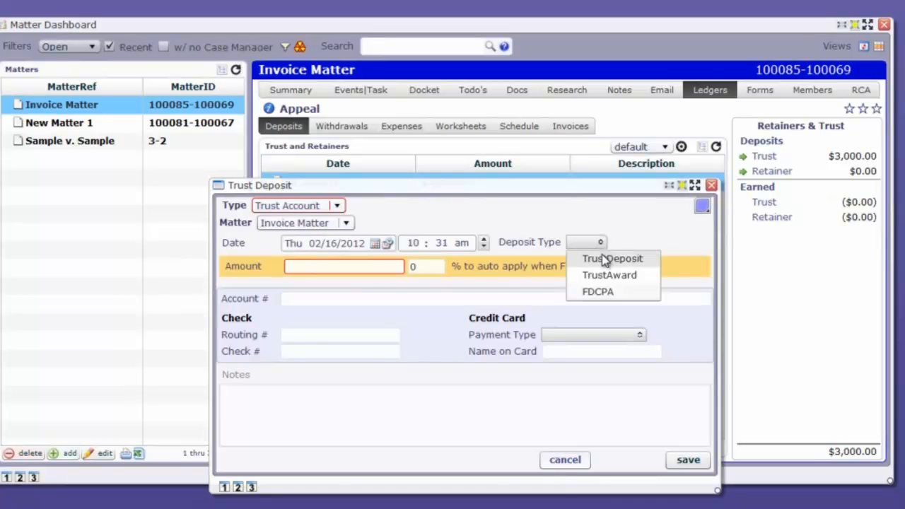
pyautogui.click(606, 258)
# Set the deposit amount to 1000, add the note "Added money to trust." and save the deposit.
pyautogui.click(330, 266)
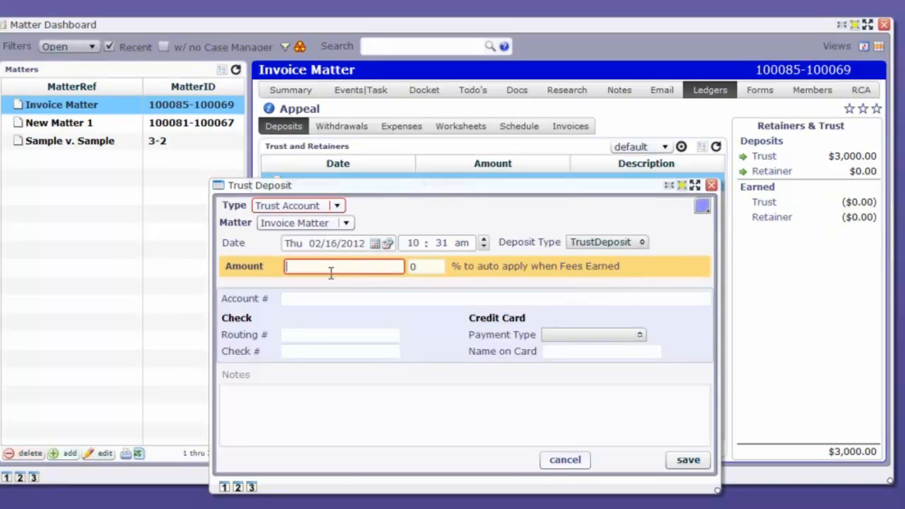
pyautogui.write('1000')
pyautogui.moveTo(431, 267)
pyautogui.click(583, 405)
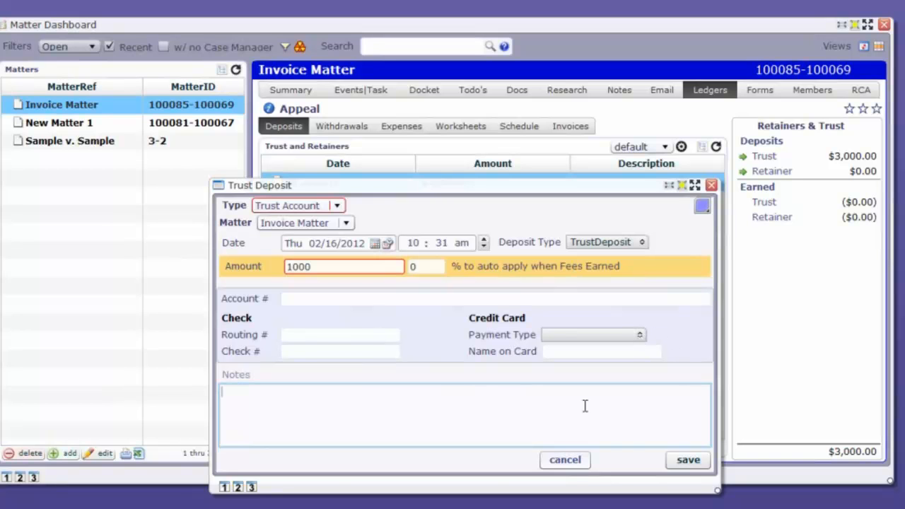
pyautogui.write('Added money to trust.')
pyautogui.click(679, 464)
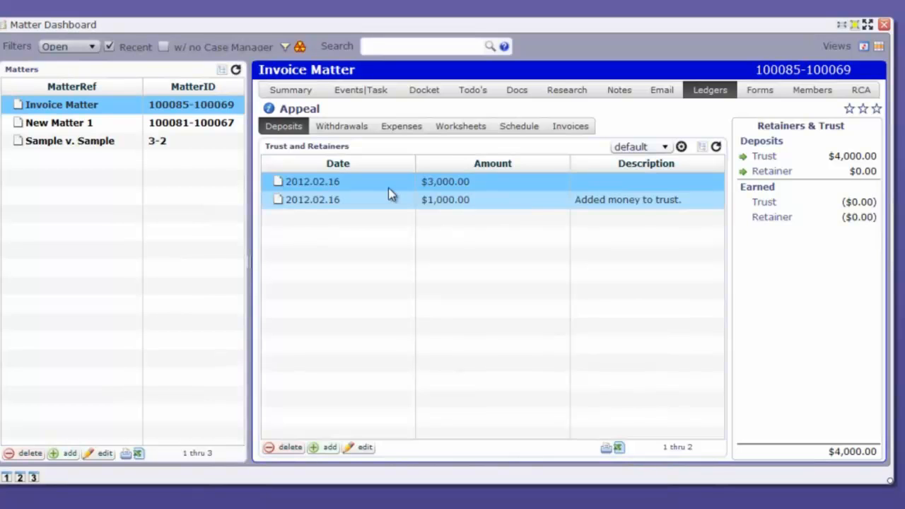
# Record a 1000 withdrawal from the Trust Account as ClientWithdrawal with the note "Client withdrew added funds." and save it.
pyautogui.click(342, 126)
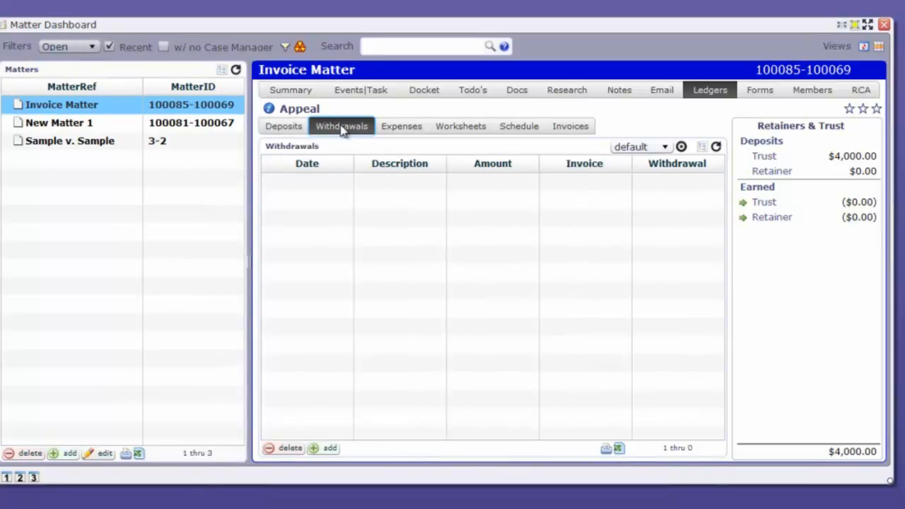
pyautogui.click(322, 448)
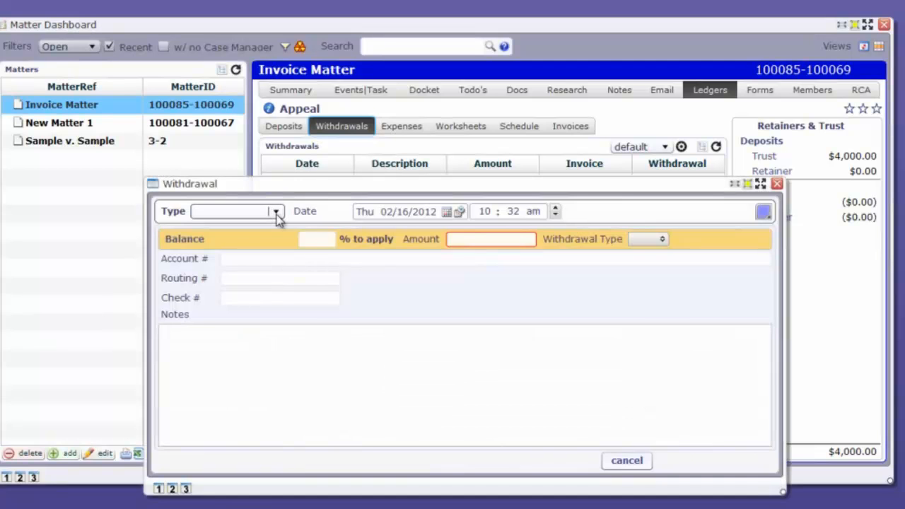
pyautogui.click(276, 212)
pyautogui.click(270, 259)
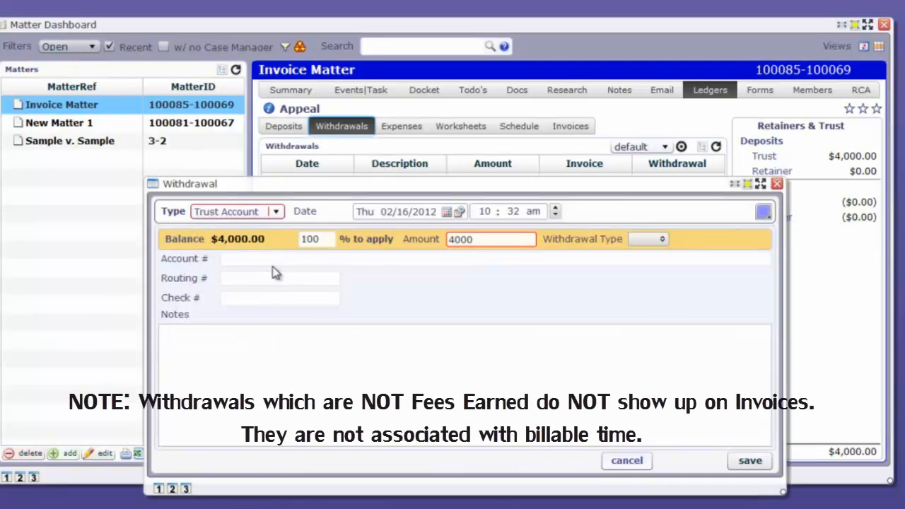
pyautogui.click(662, 240)
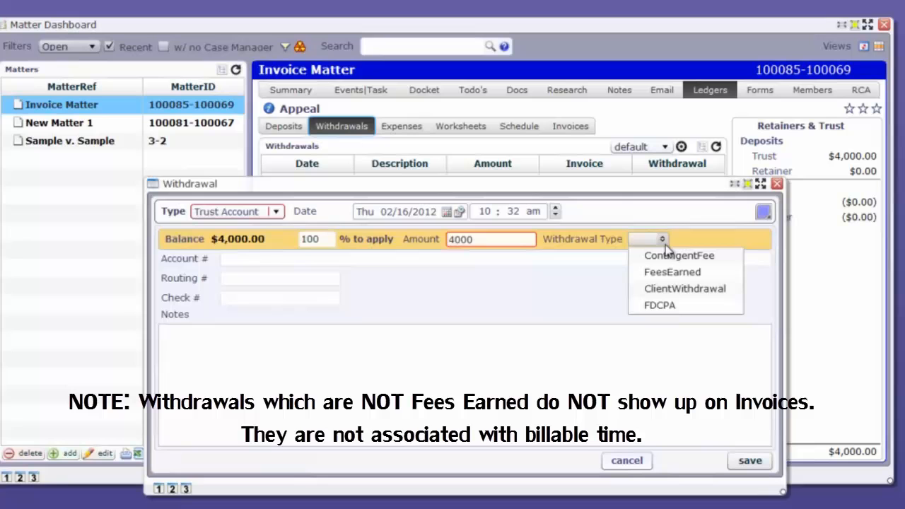
pyautogui.click(683, 289)
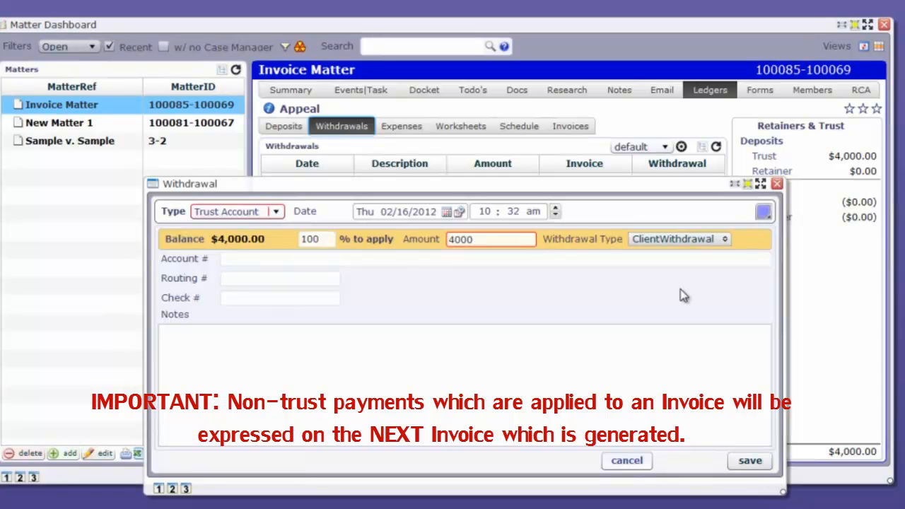
pyautogui.doubleClick(506, 238)
pyautogui.write('1000')
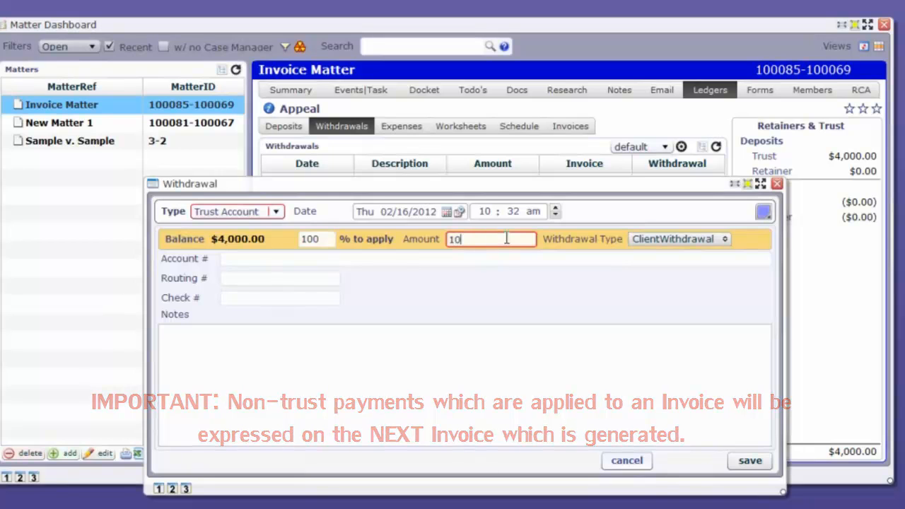
pyautogui.click(750, 462)
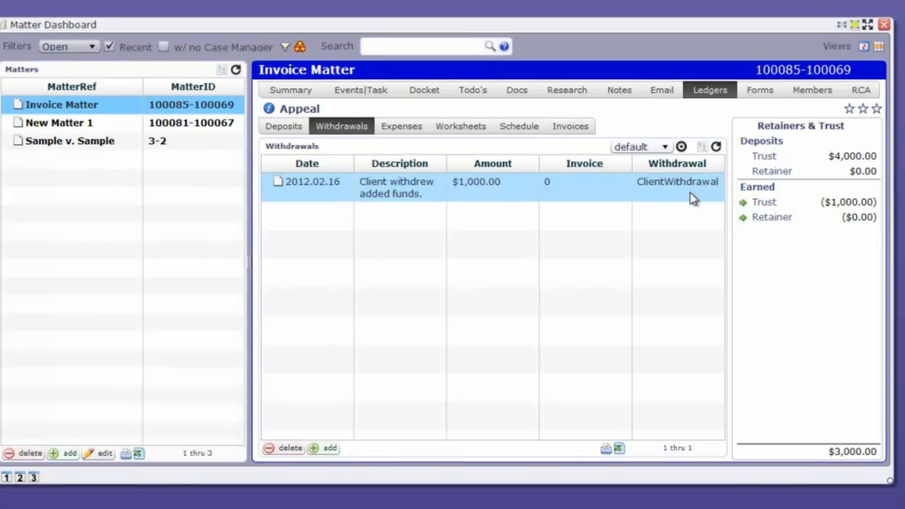
# Add a Meals expense of 20 to the Invoice Matter's ledger and save it.
pyautogui.click(402, 126)
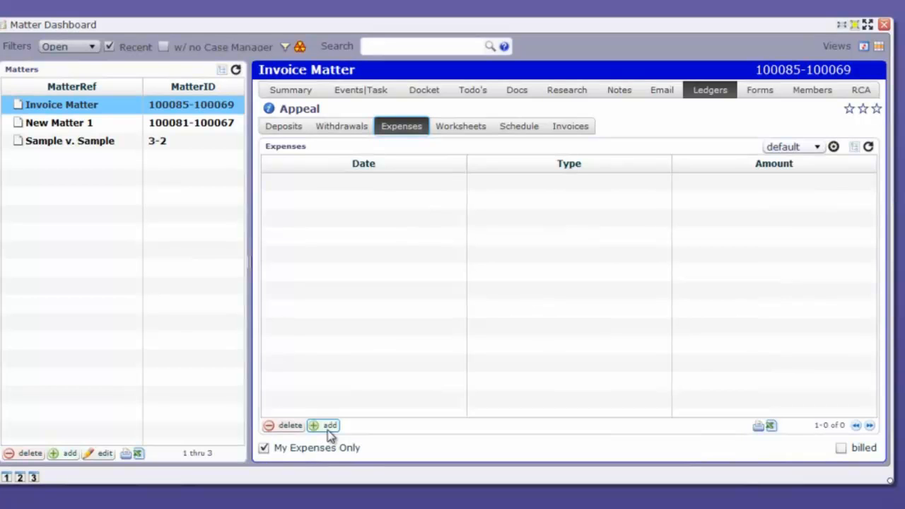
pyautogui.click(328, 426)
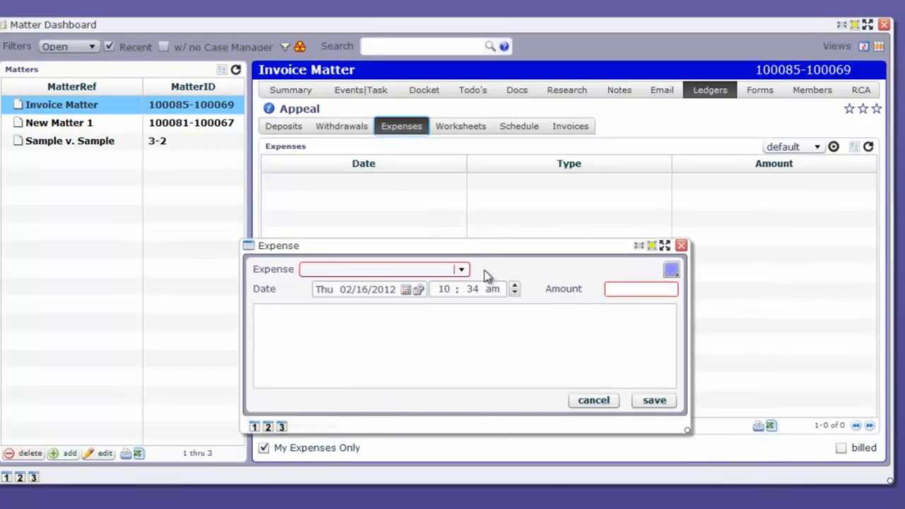
pyautogui.click(461, 269)
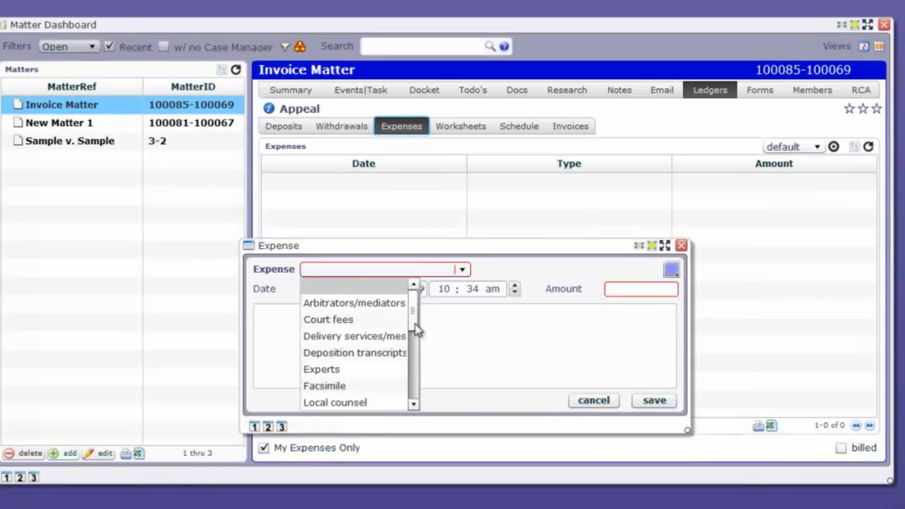
pyautogui.scroll(-2, 414, 331)
pyautogui.click(368, 374)
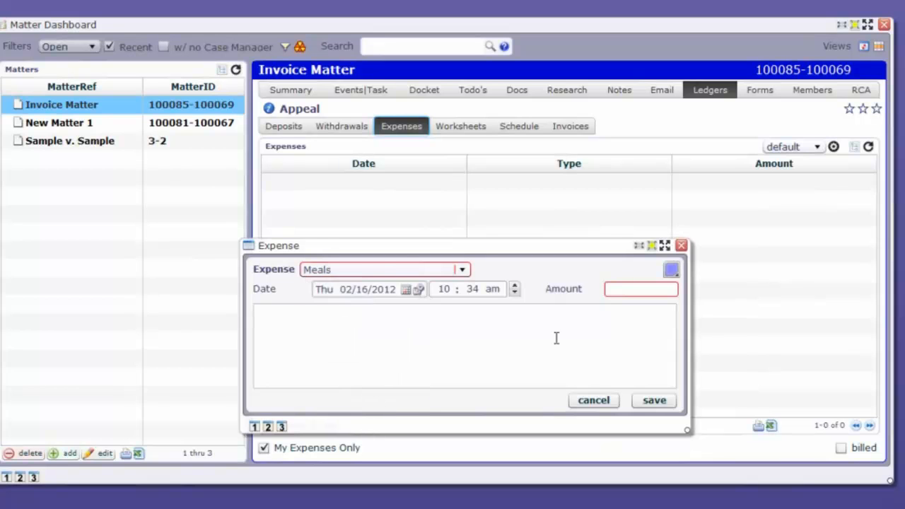
pyautogui.click(625, 289)
pyautogui.write('20')
pyautogui.click(654, 401)
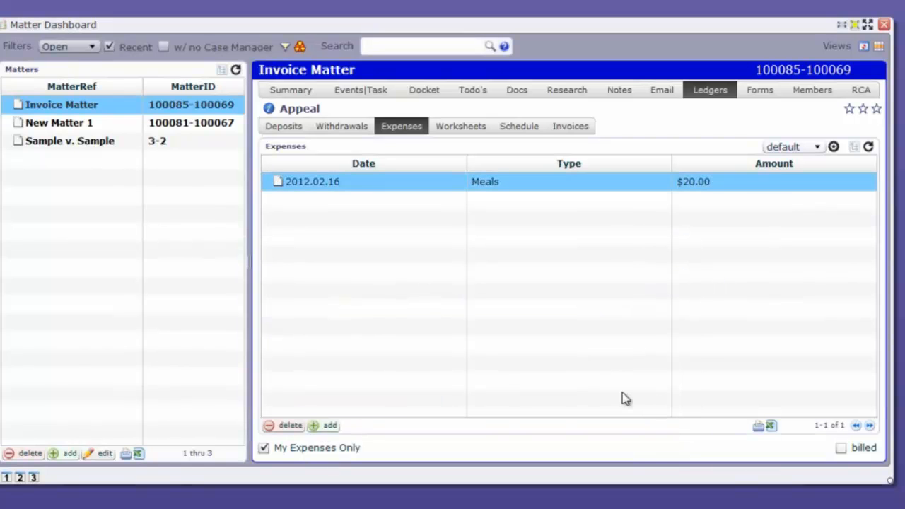
# View the Invoice Matter's existing invoice dated 02/16/12, including its account summary and charge details, and close it.
pyautogui.click(581, 130)
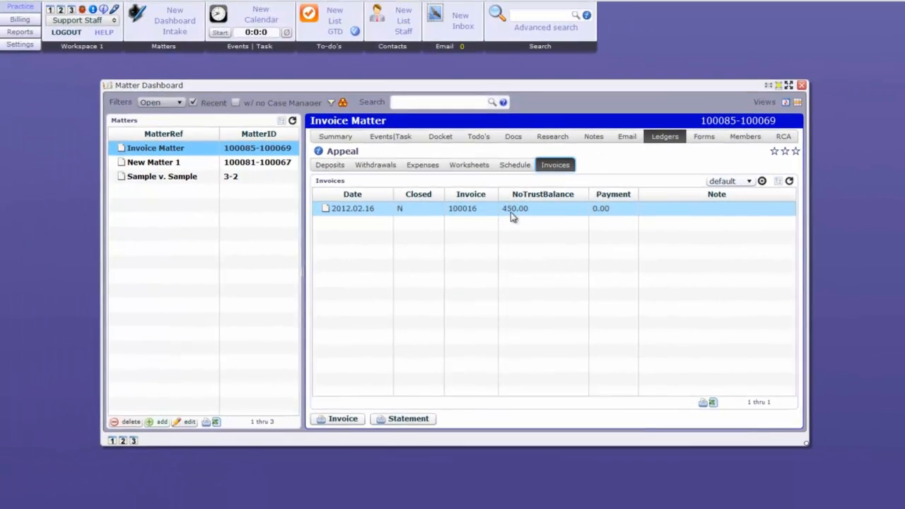
pyautogui.doubleClick(557, 209)
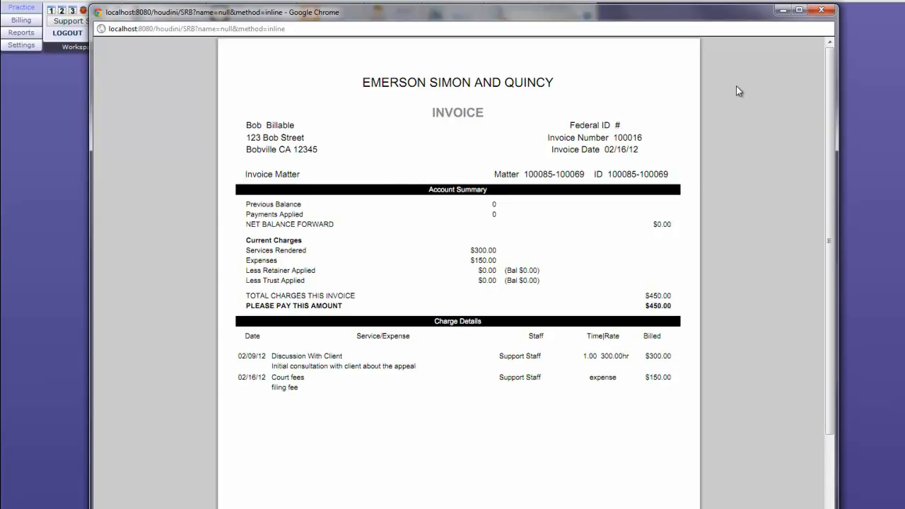
pyautogui.click(821, 10)
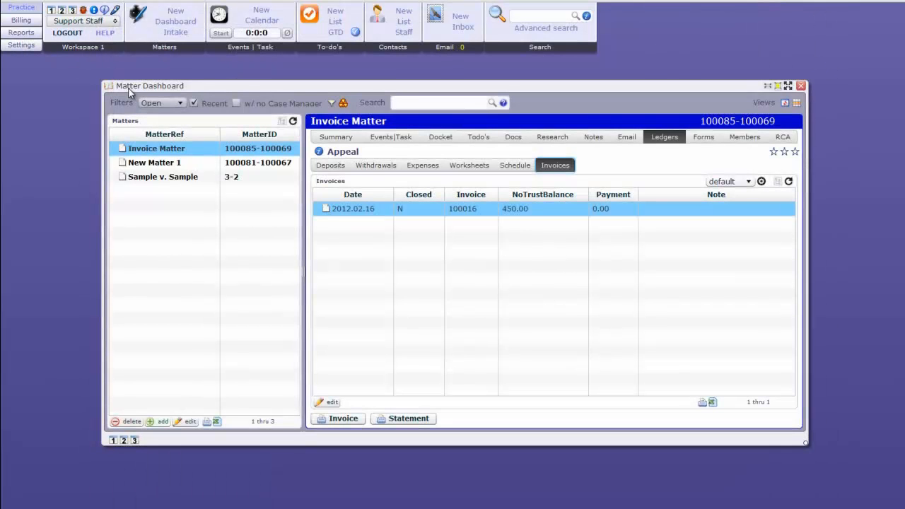
# Open the billing pre-bill and mark the Invoice Matter's Research, Compose Email and Case Law Review events for billing.
pyautogui.click(17, 21)
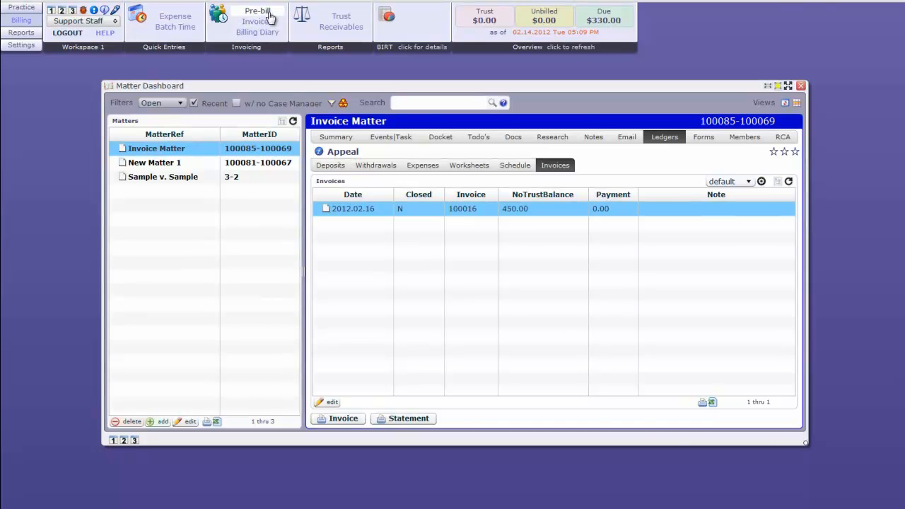
pyautogui.click(269, 15)
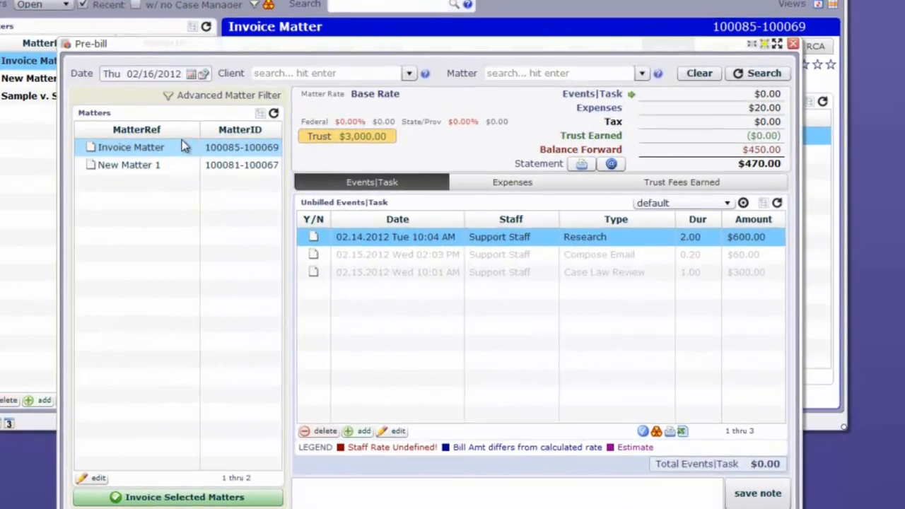
pyautogui.click(444, 241)
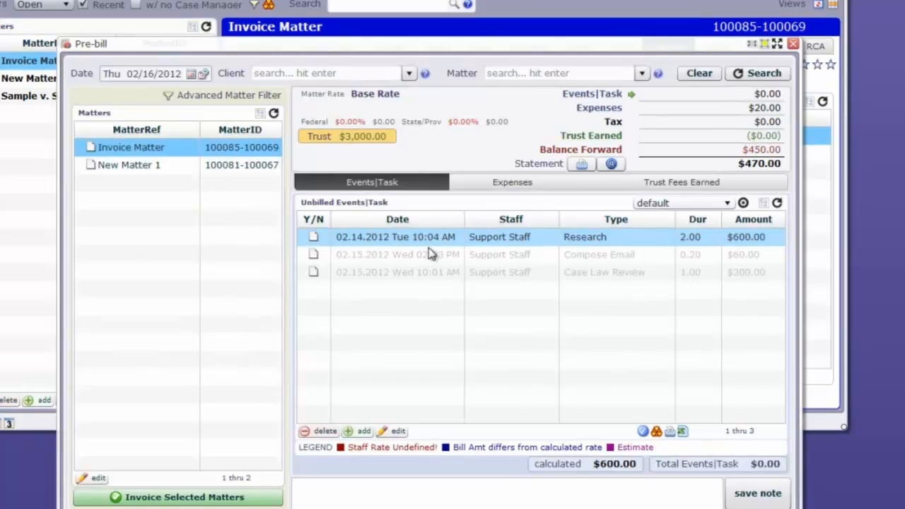
pyautogui.click(424, 281)
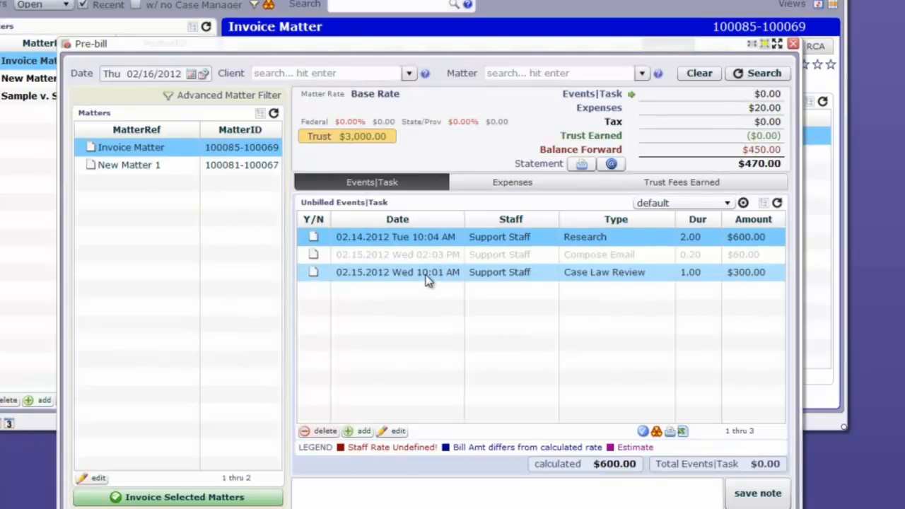
pyautogui.keyDown('shift'); pyautogui.click(427, 273); pyautogui.keyUp('shift')
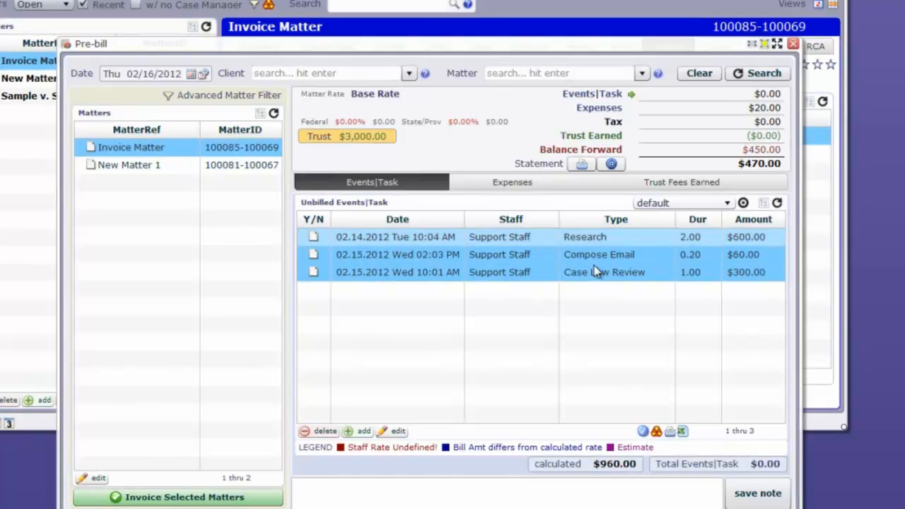
pyautogui.click(643, 433)
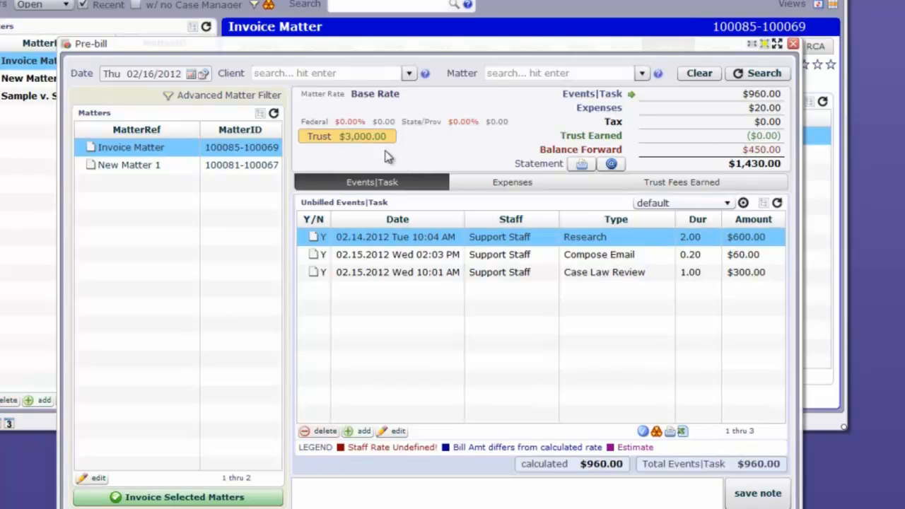
# Add a trust fees earned withdrawal of 1430 from the Trust Account for the Invoice Matter and save it.
pyautogui.moveTo(379, 142)
pyautogui.click(706, 183)
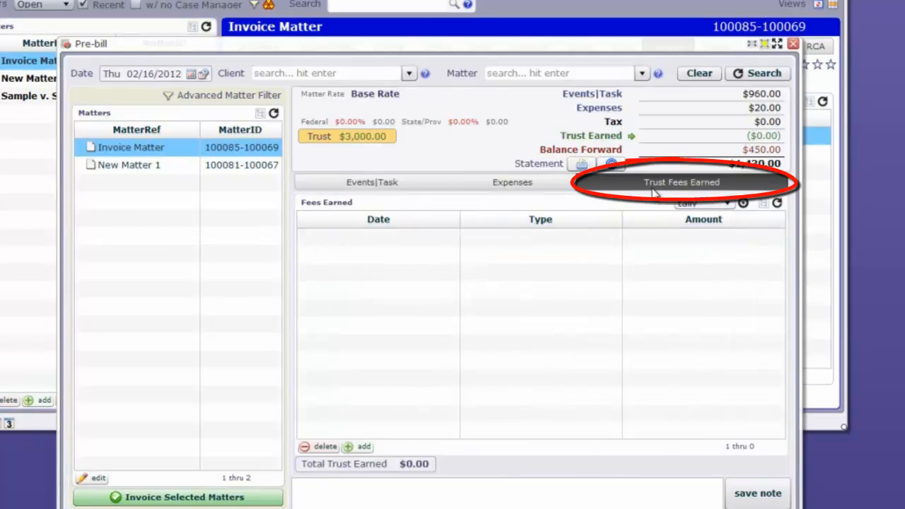
pyautogui.click(360, 447)
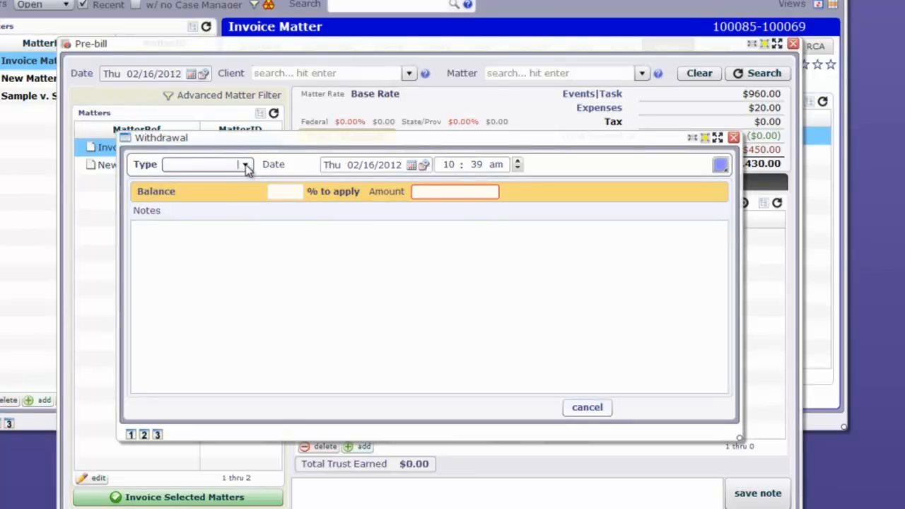
pyautogui.click(245, 165)
pyautogui.click(233, 182)
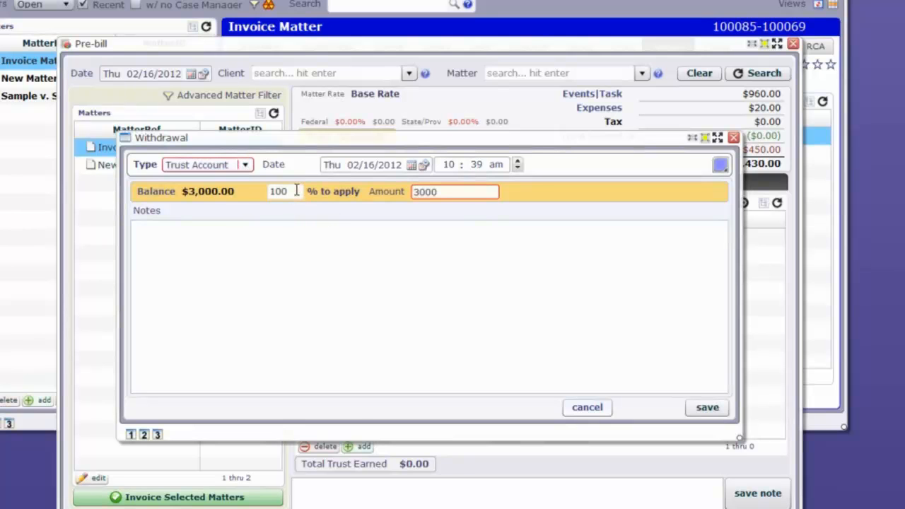
pyautogui.moveTo(374, 140); pyautogui.dragTo(409, 198)
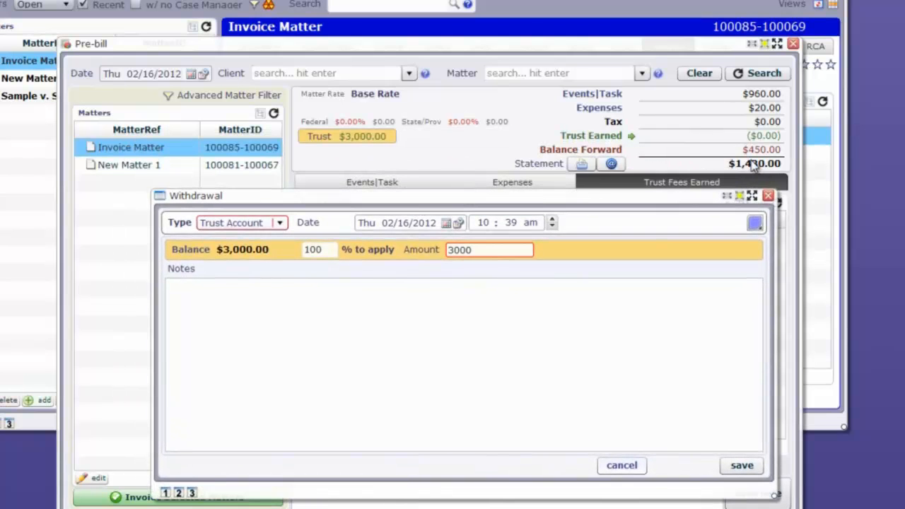
pyautogui.doubleClick(481, 256)
pyautogui.write('1430')
pyautogui.click(742, 465)
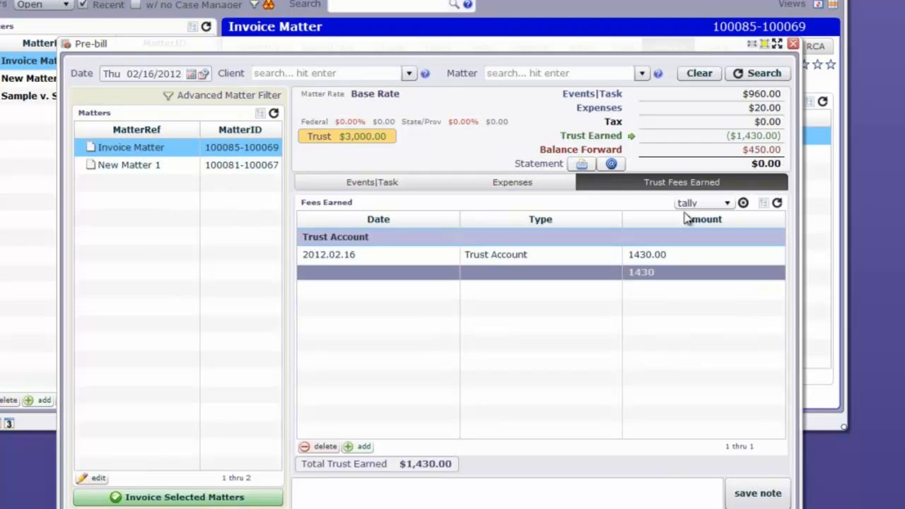
# Invoice the selected Invoice Matter, generate the batch PDF with the View & Print option, and view the resulting invoice.
pyautogui.click(215, 498)
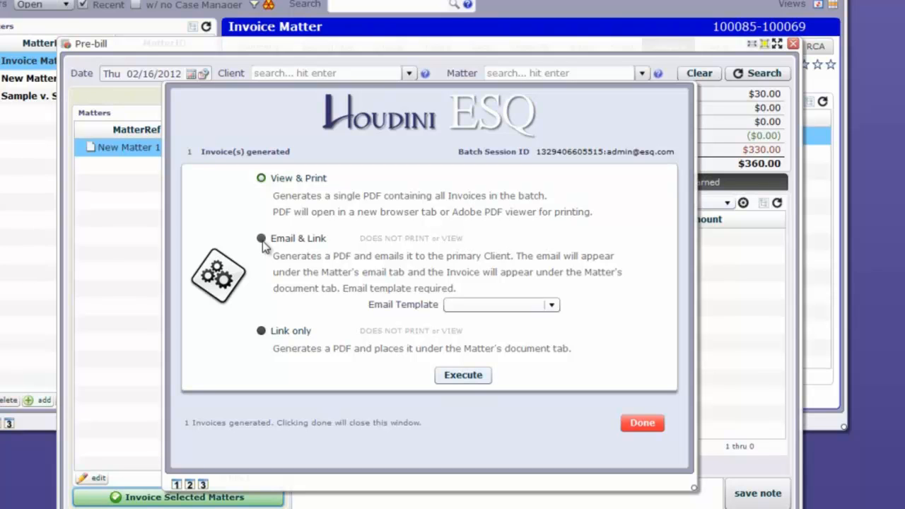
pyautogui.click(556, 306)
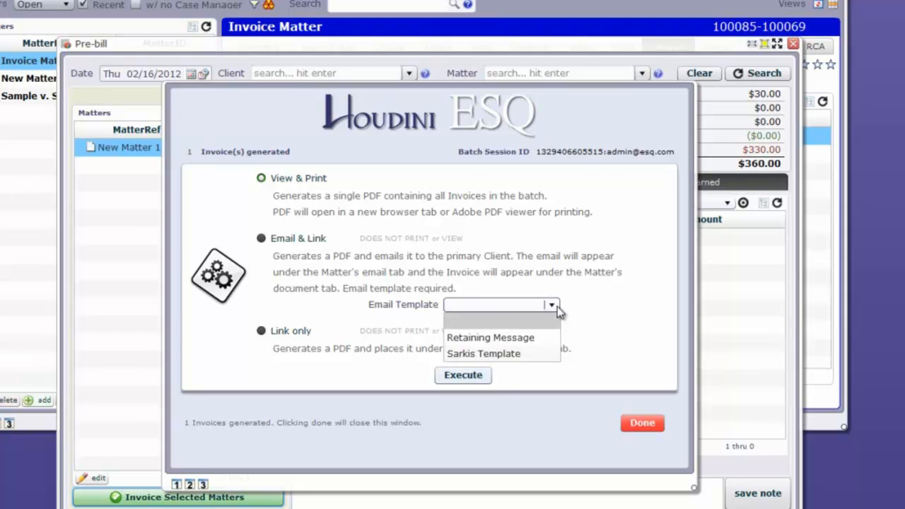
pyautogui.click(557, 306)
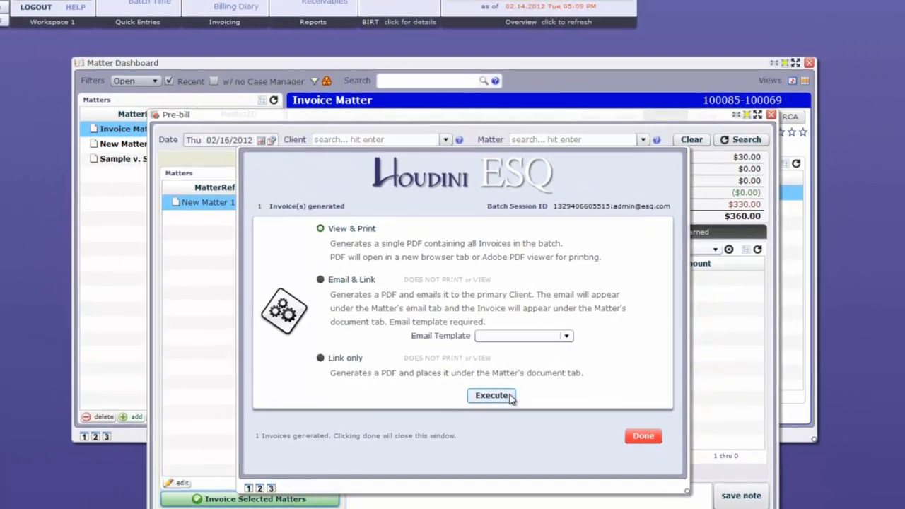
pyautogui.click(480, 376)
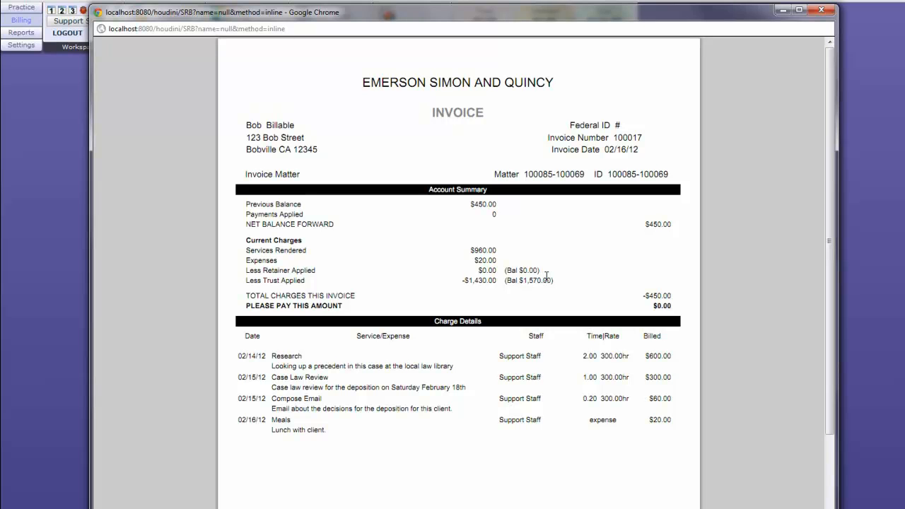
pyautogui.click(821, 10)
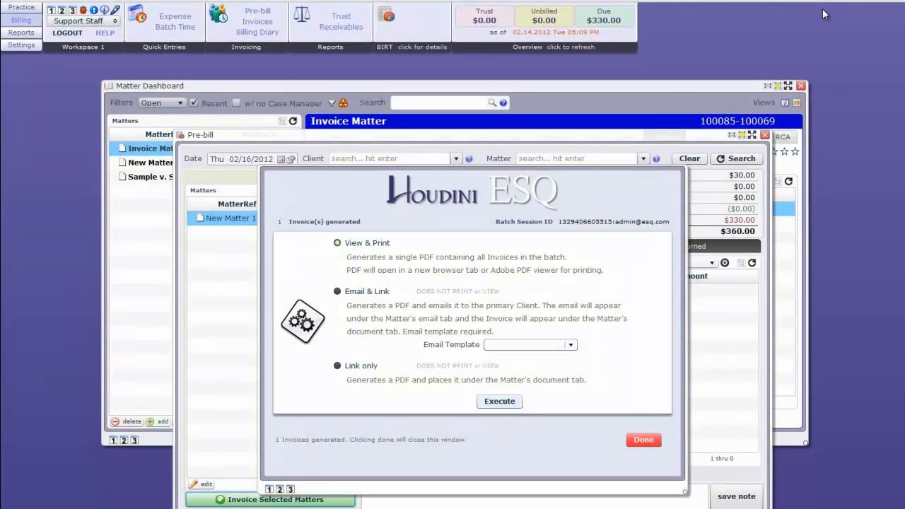
# Finish the invoicing batch, close the pre-bill, and refresh the Invoice Matter's invoices ledger.
pyautogui.click(637, 442)
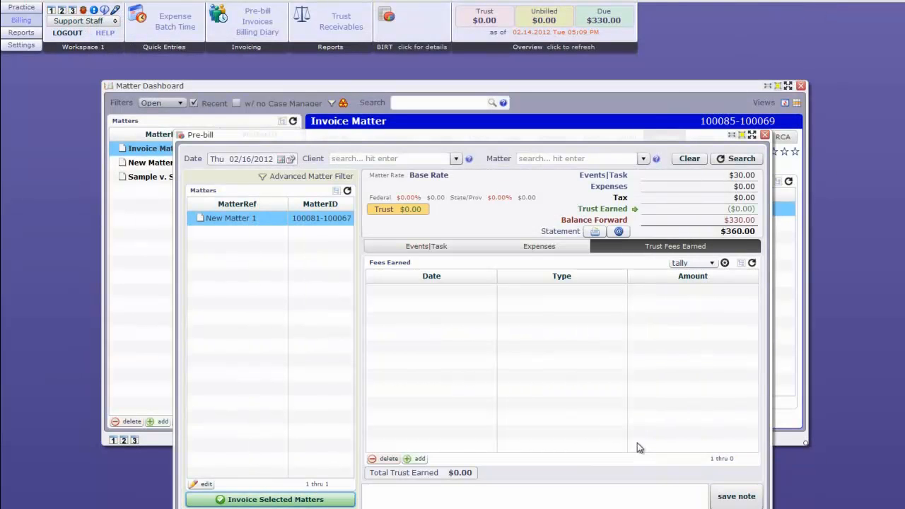
pyautogui.click(765, 135)
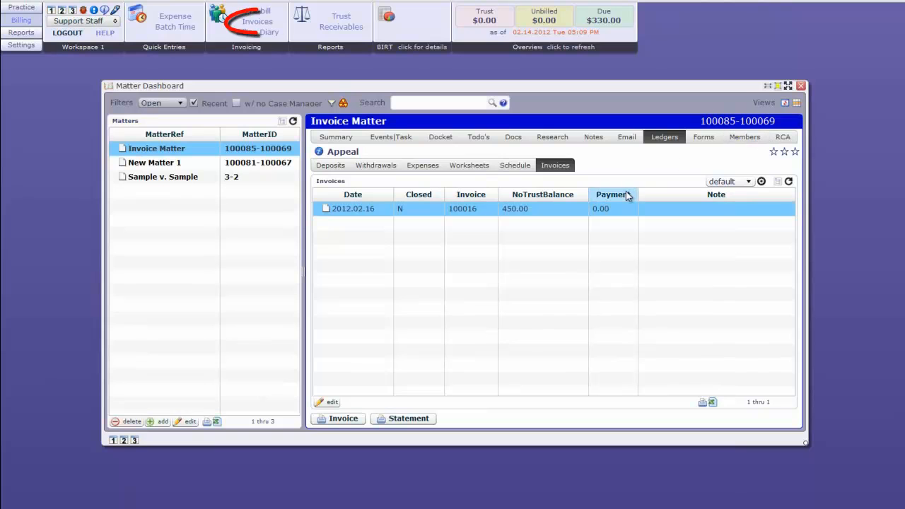
pyautogui.click(789, 181)
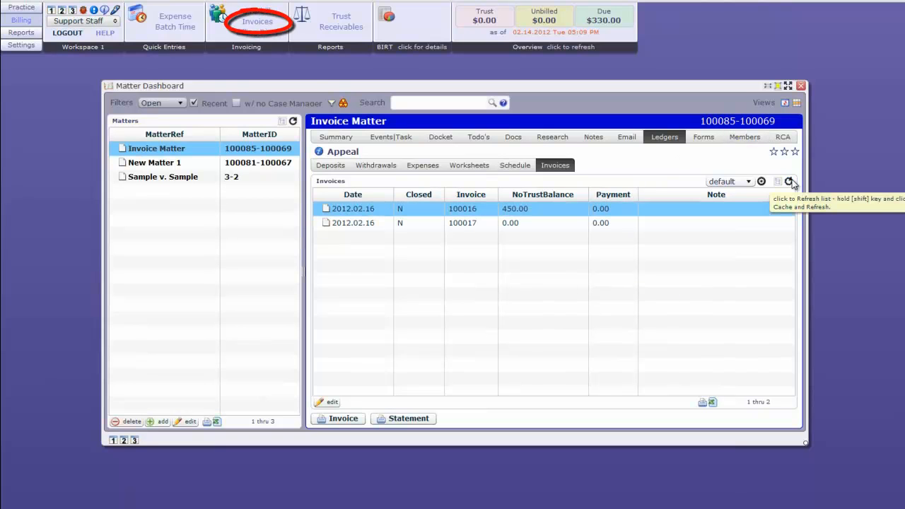
# Open the invoice transactions and load the Invoice Matter by searching matters for "invoice".
pyautogui.click(256, 26)
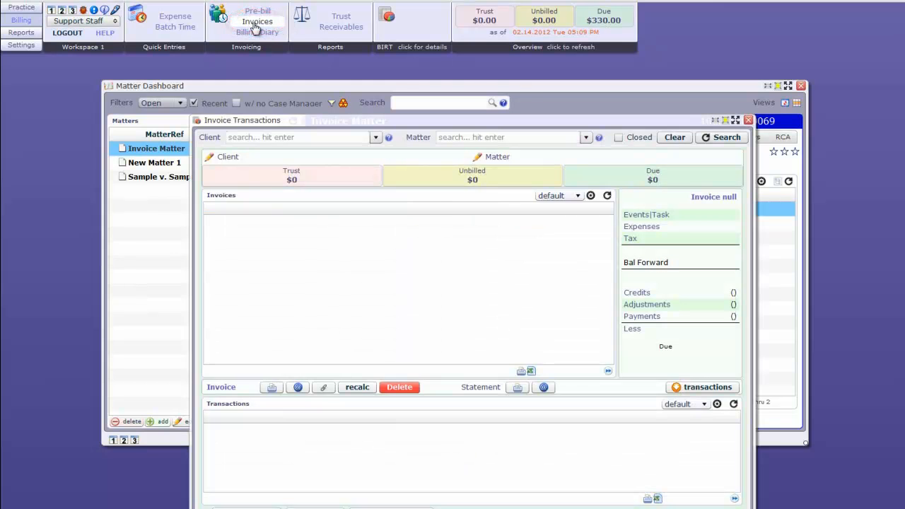
pyautogui.click(468, 136)
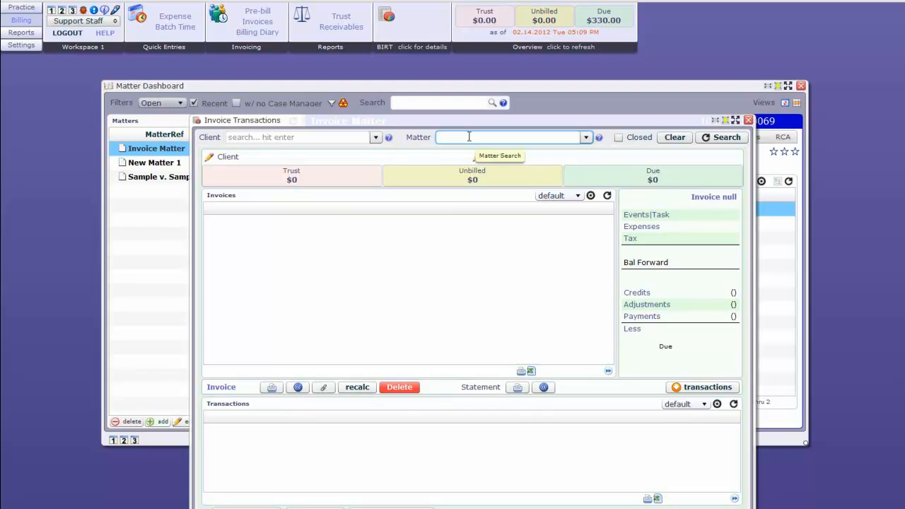
pyautogui.write('invoice')
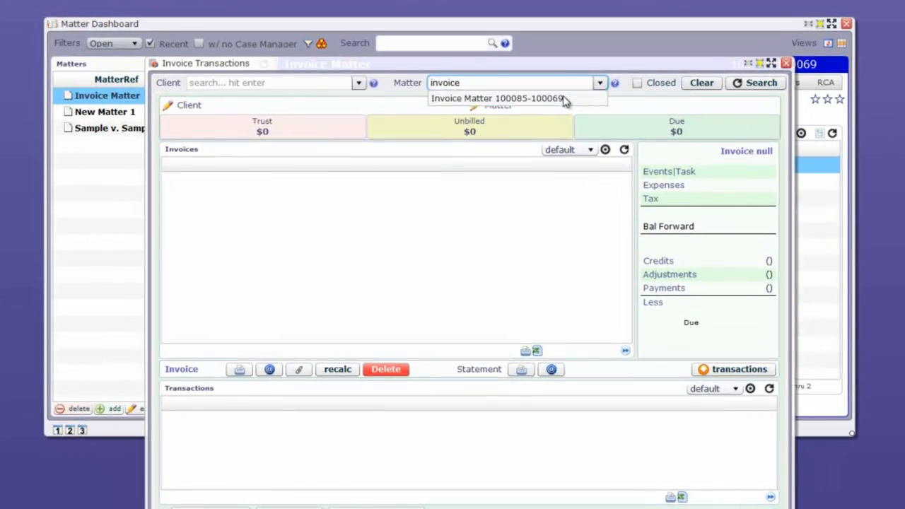
pyautogui.click(549, 99)
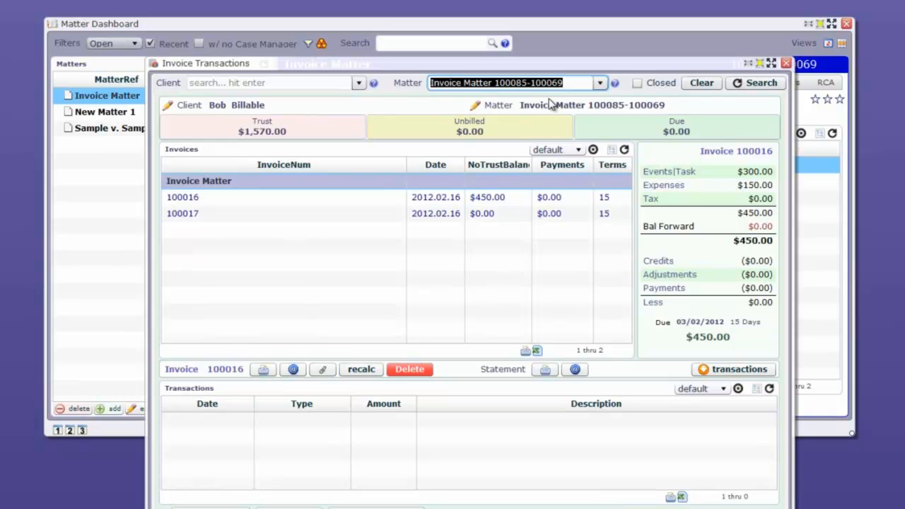
# Recalculate the totals of the Invoice Matter's earlier invoice with the $450.00 balance.
pyautogui.click(299, 199)
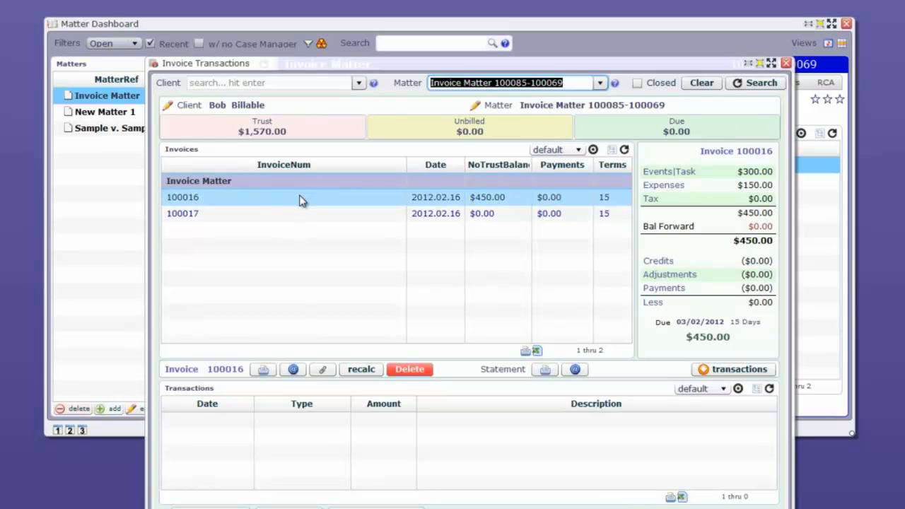
pyautogui.click(503, 212)
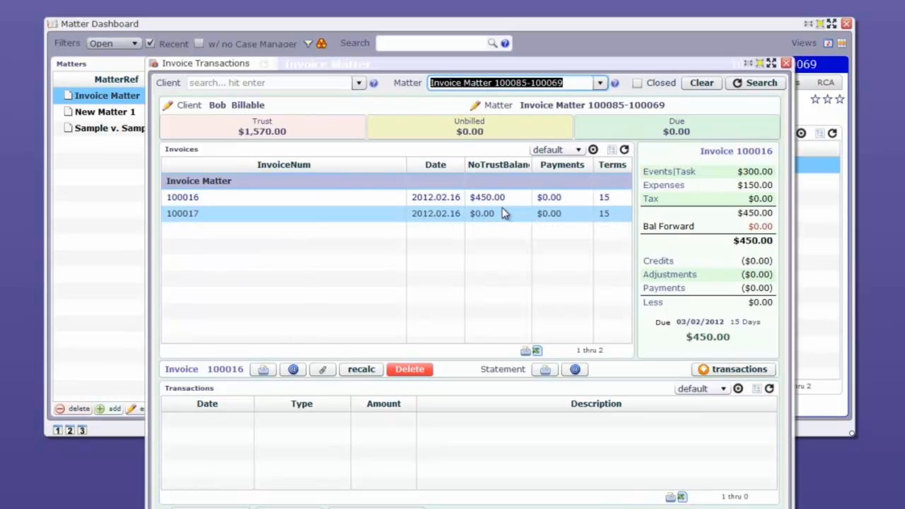
pyautogui.click(503, 203)
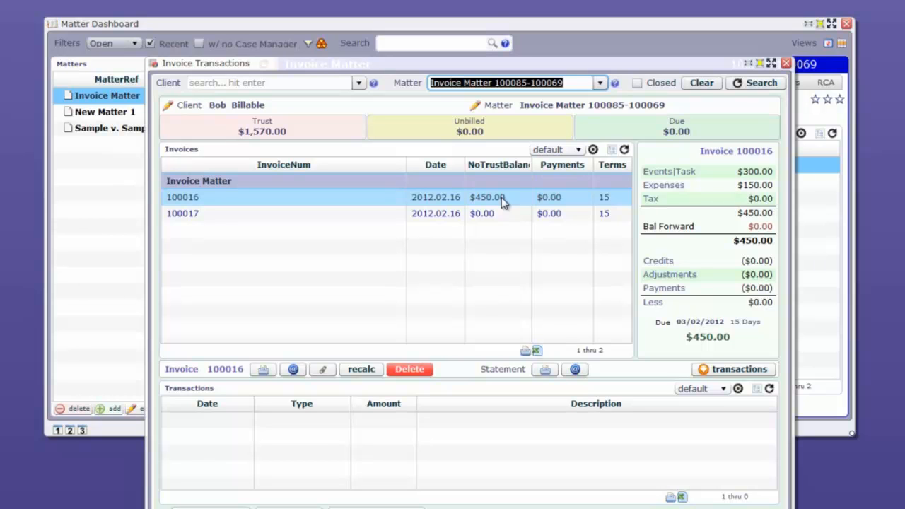
pyautogui.click(503, 203)
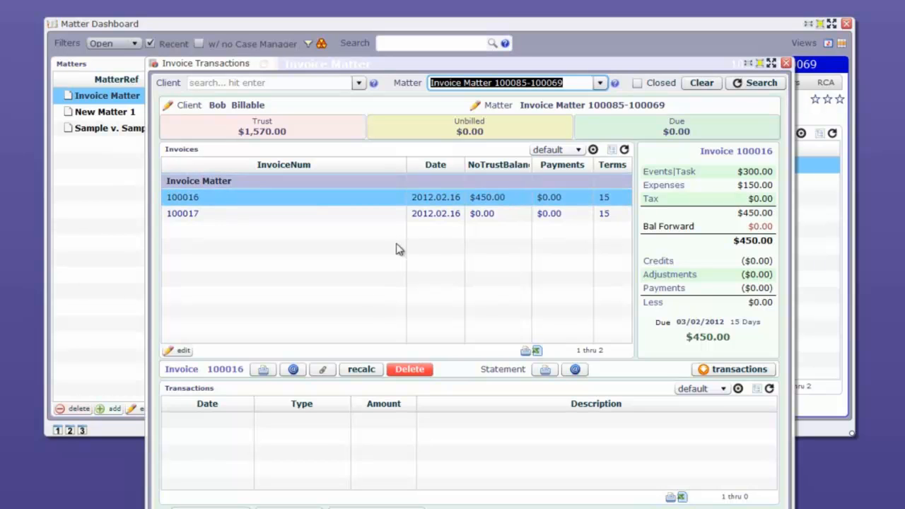
pyautogui.click(359, 369)
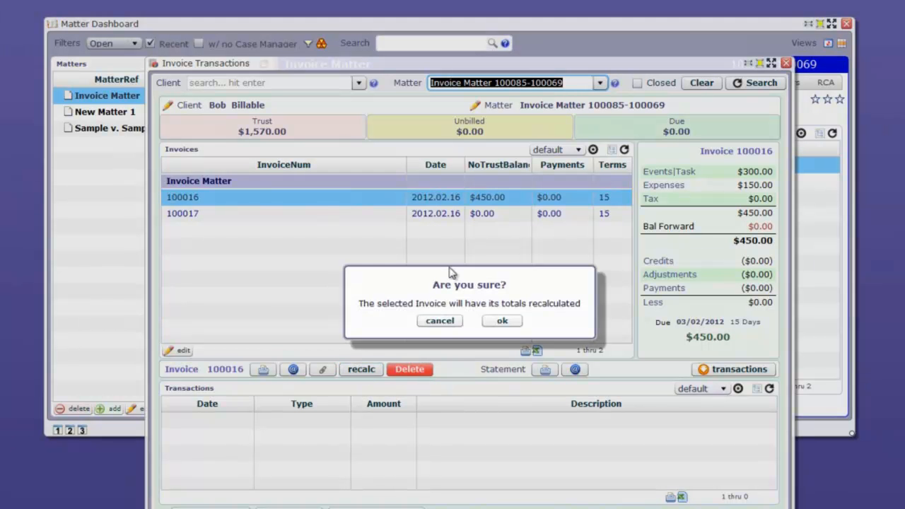
pyautogui.click(507, 322)
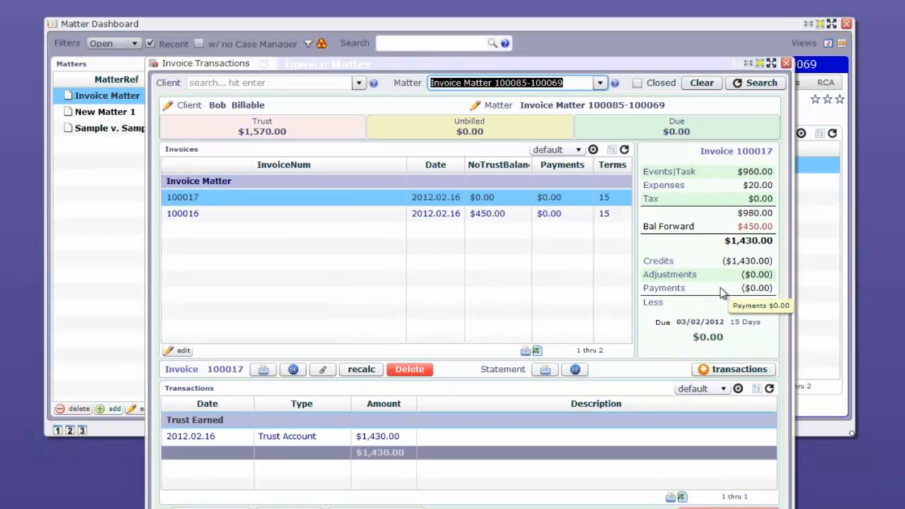
# Record a payment of 450 with the note "cash payment" on the Invoice Matter's earlier invoice and save it.
pyautogui.click(453, 214)
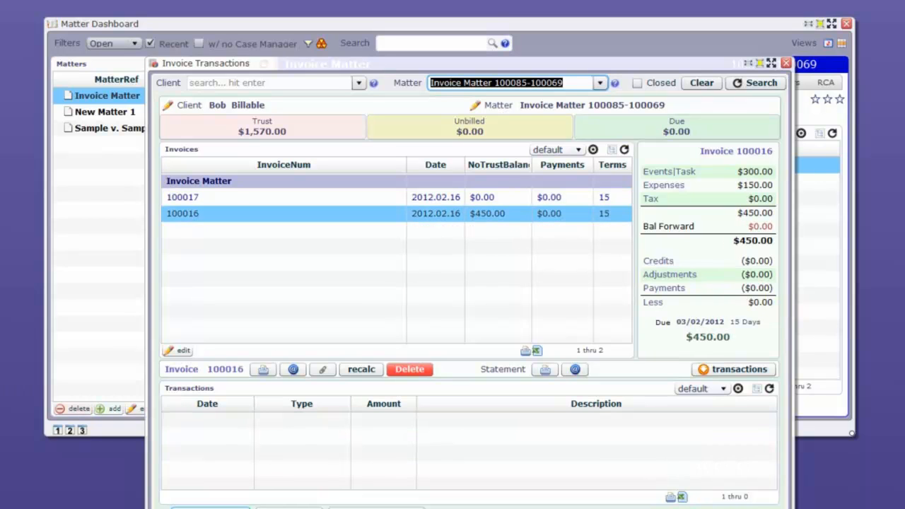
pyautogui.click(211, 507)
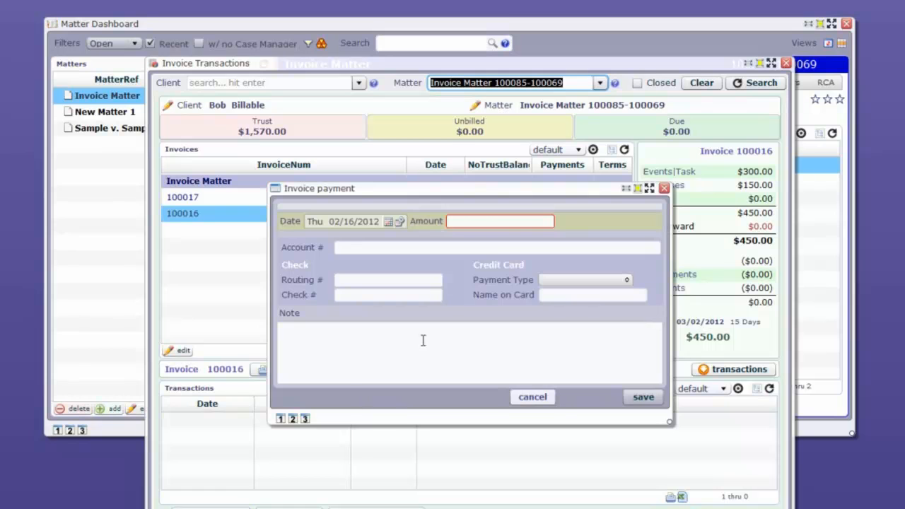
pyautogui.click(475, 223)
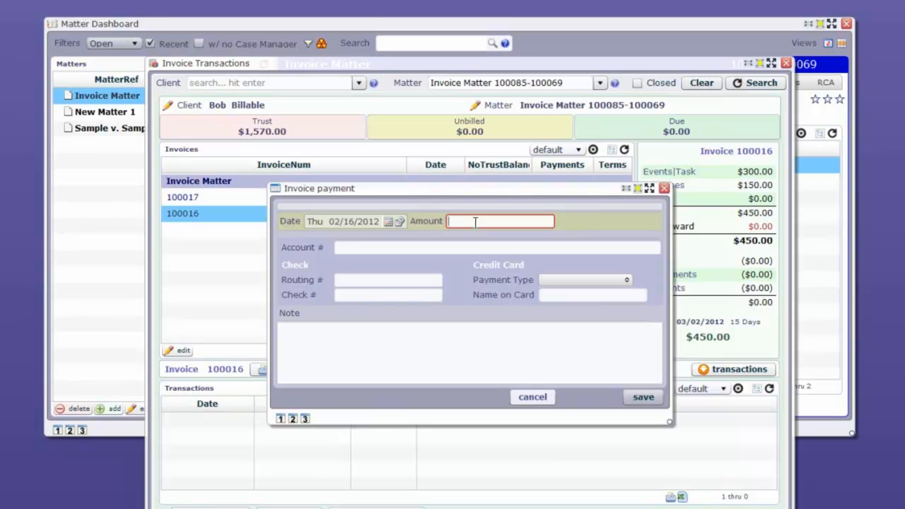
pyautogui.write('450')
pyautogui.click(579, 365)
pyautogui.write('cash payment')
pyautogui.click(643, 397)
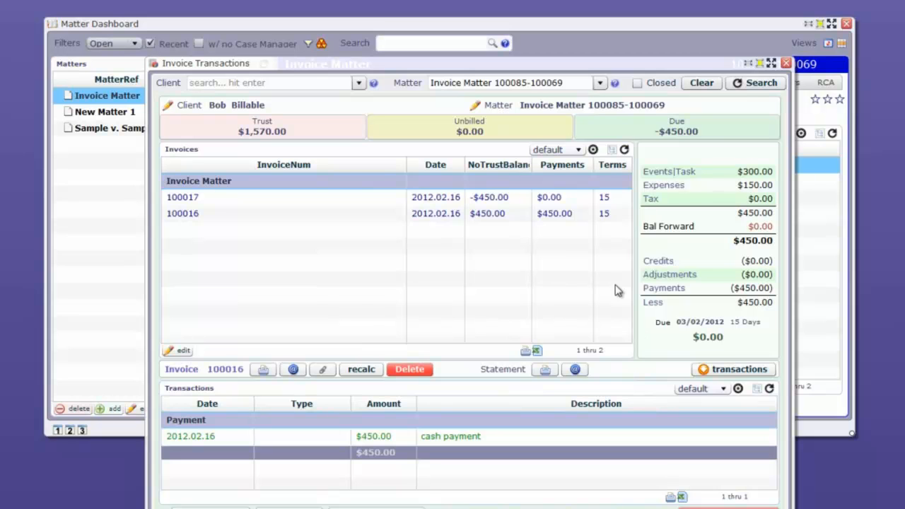
# Compare both invoices' transactions and delete the cash payment from the earlier invoice.
pyautogui.click(511, 199)
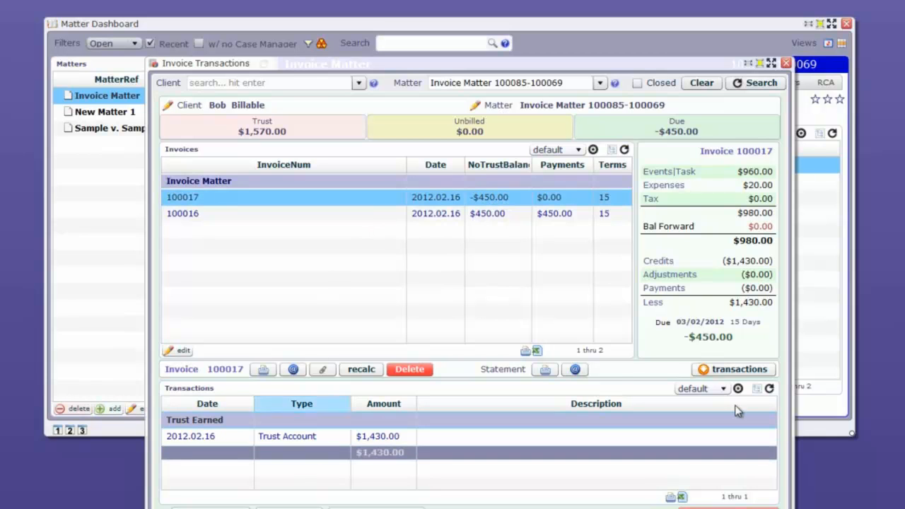
pyautogui.click(472, 215)
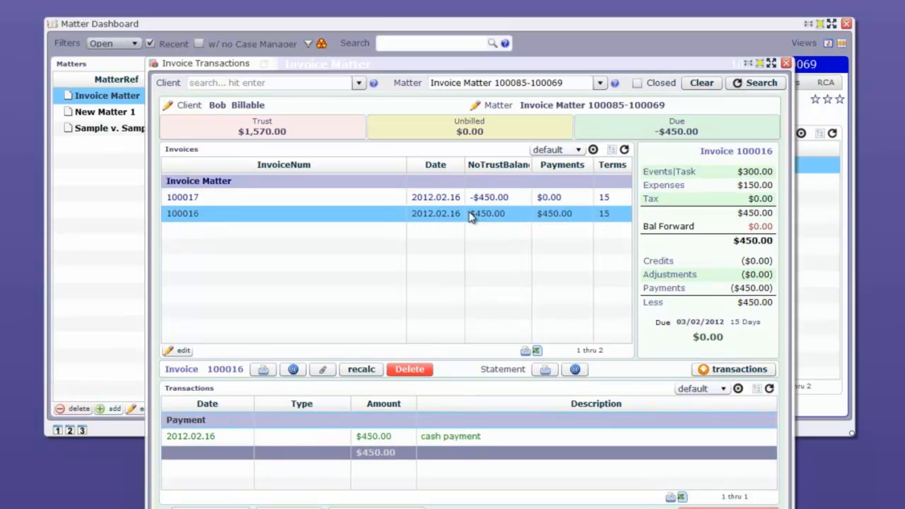
pyautogui.click(440, 439)
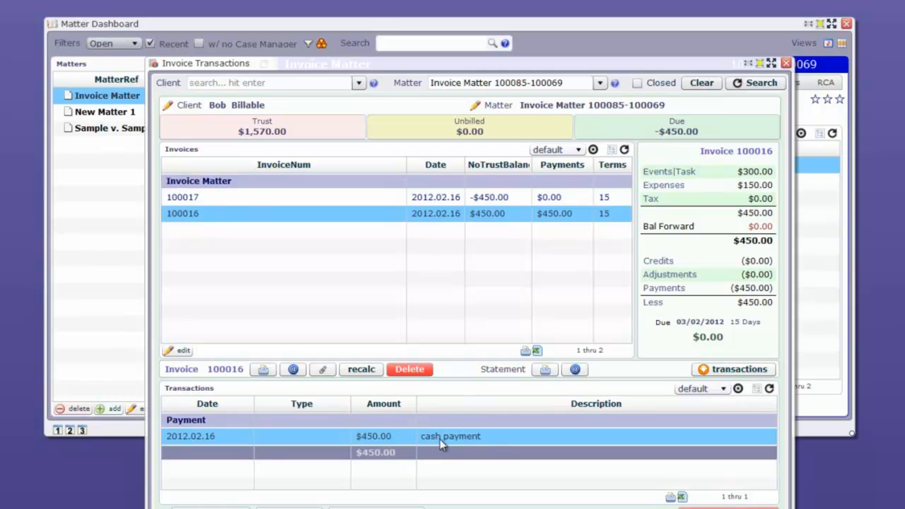
pyautogui.click(701, 506)
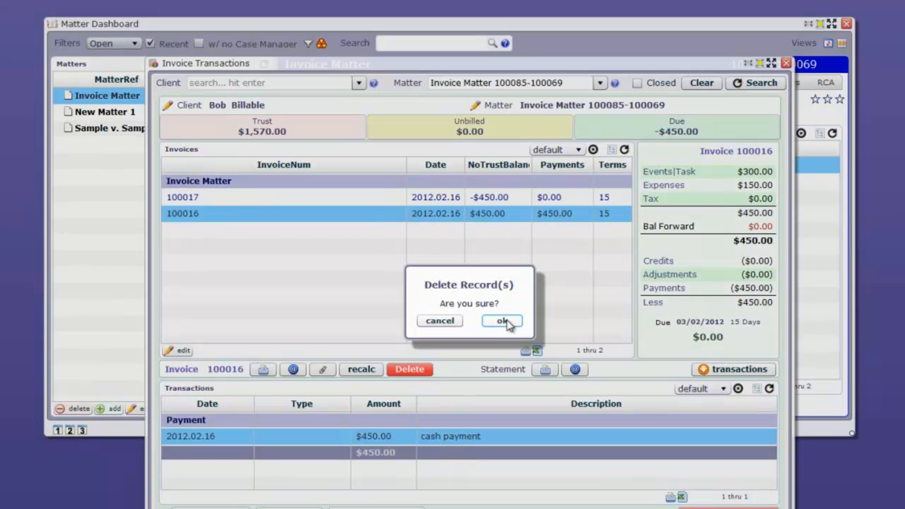
pyautogui.click(504, 321)
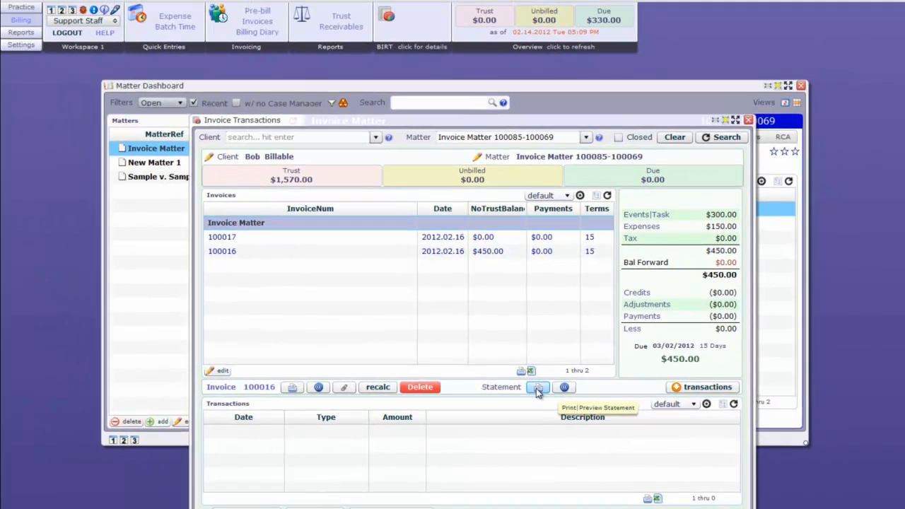
# Preview the Invoice Matter's statement with its balances, invoices and transactions, and close it.
pyautogui.click(537, 388)
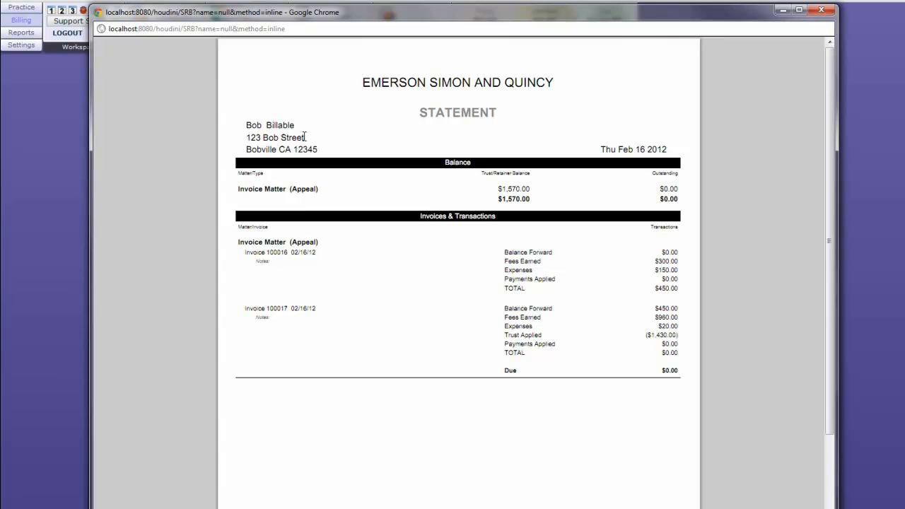
pyautogui.click(820, 12)
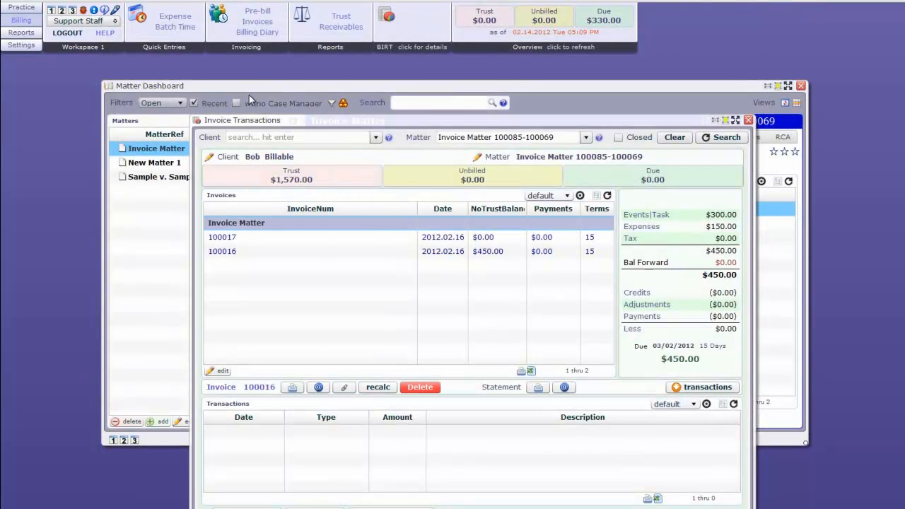
# Return to the Matter Dashboard and examine the Invoice Matter's summary and its matter record without changing it.
pyautogui.click(261, 91)
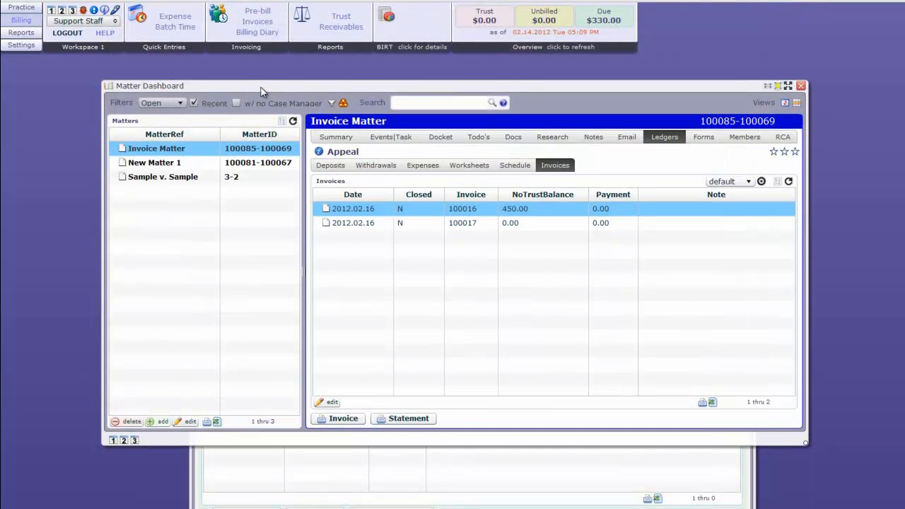
pyautogui.click(350, 137)
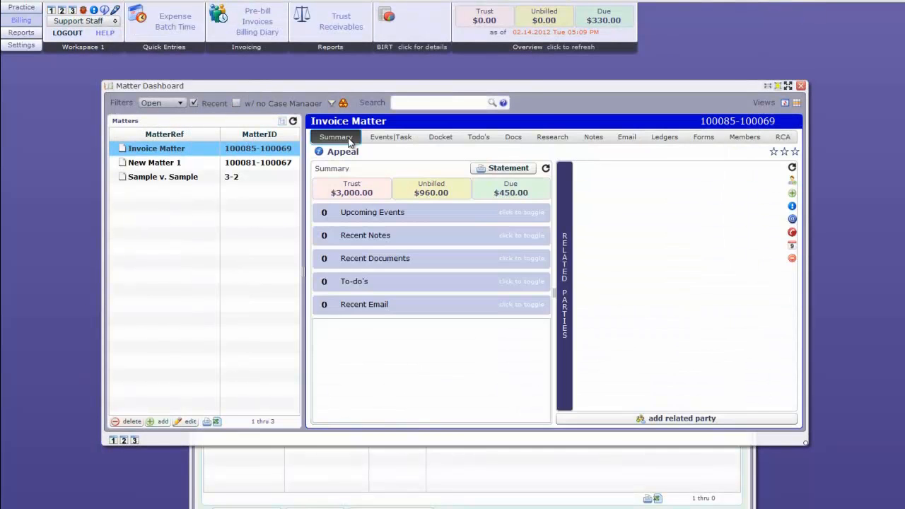
pyautogui.doubleClick(160, 155)
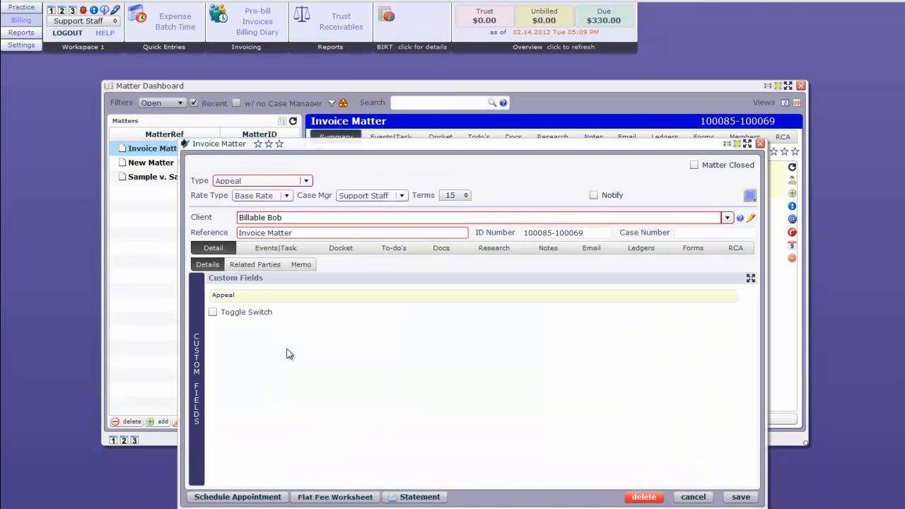
pyautogui.click(692, 498)
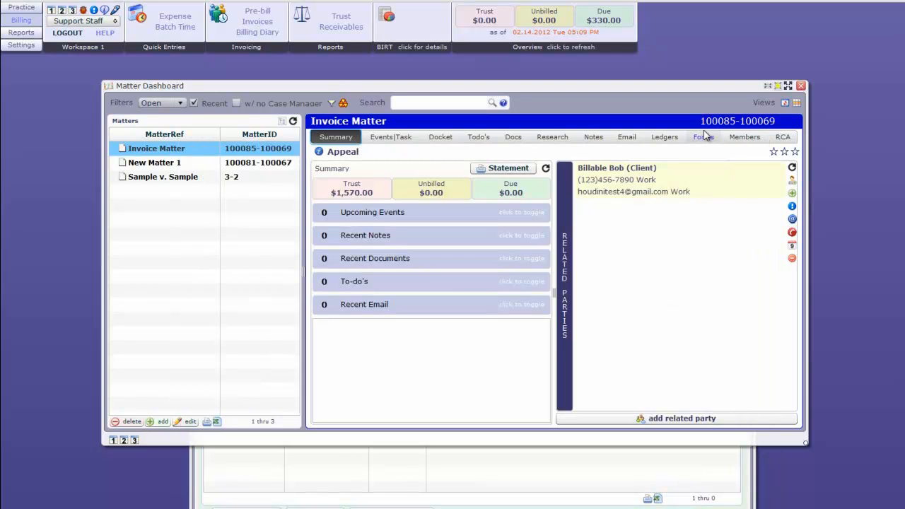